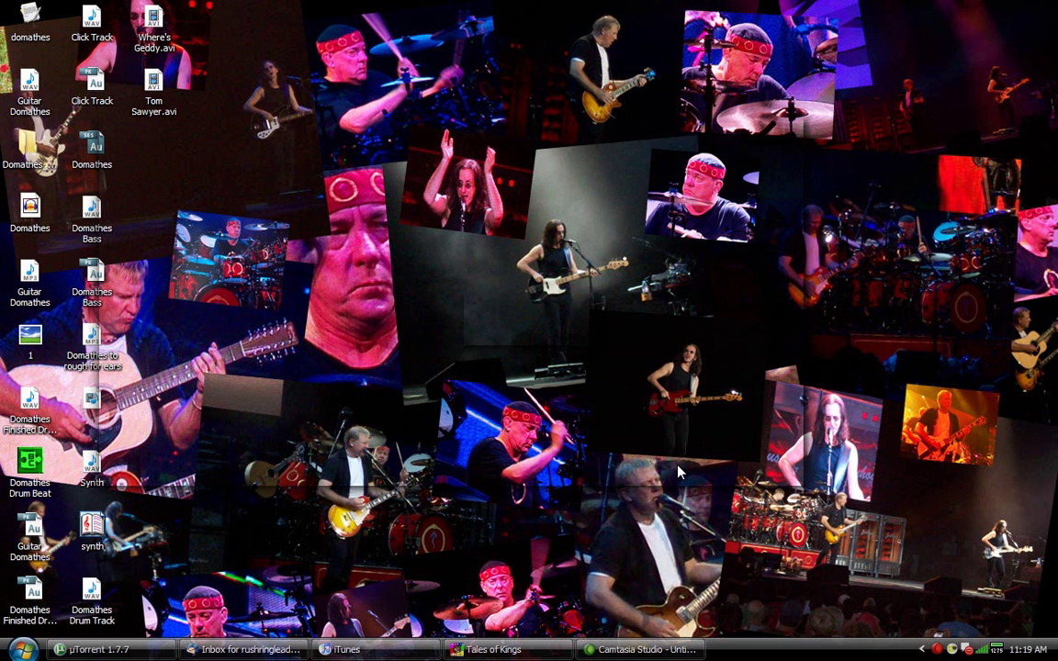
Browse My Computer to the Downloads folder on the Documents (X:) drive.
key("super")
key("super")
key("super")
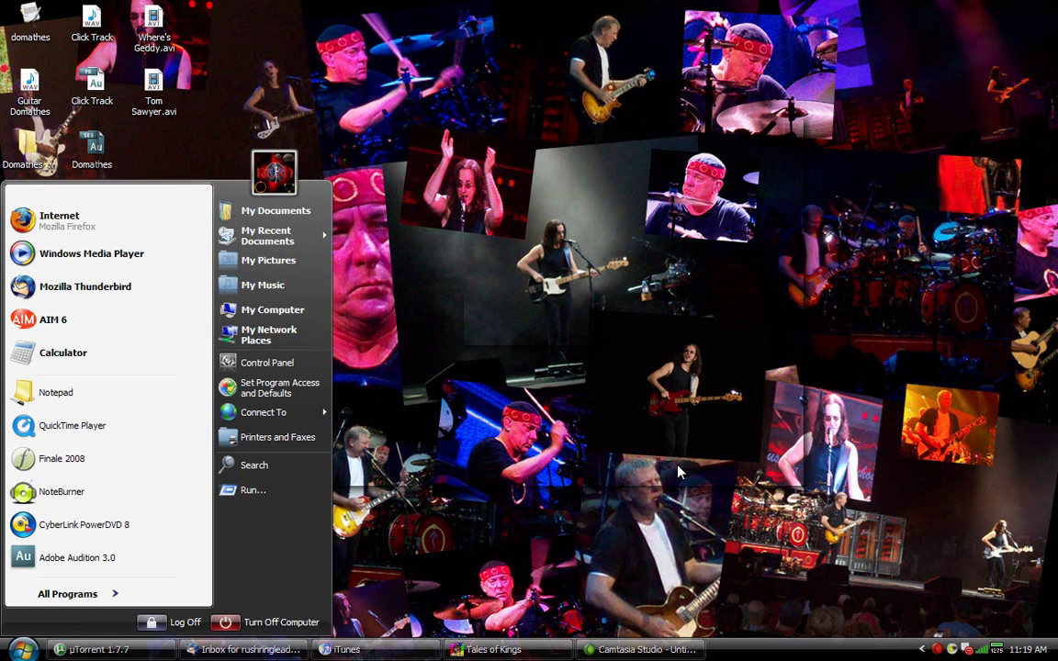
left_click(256, 312)
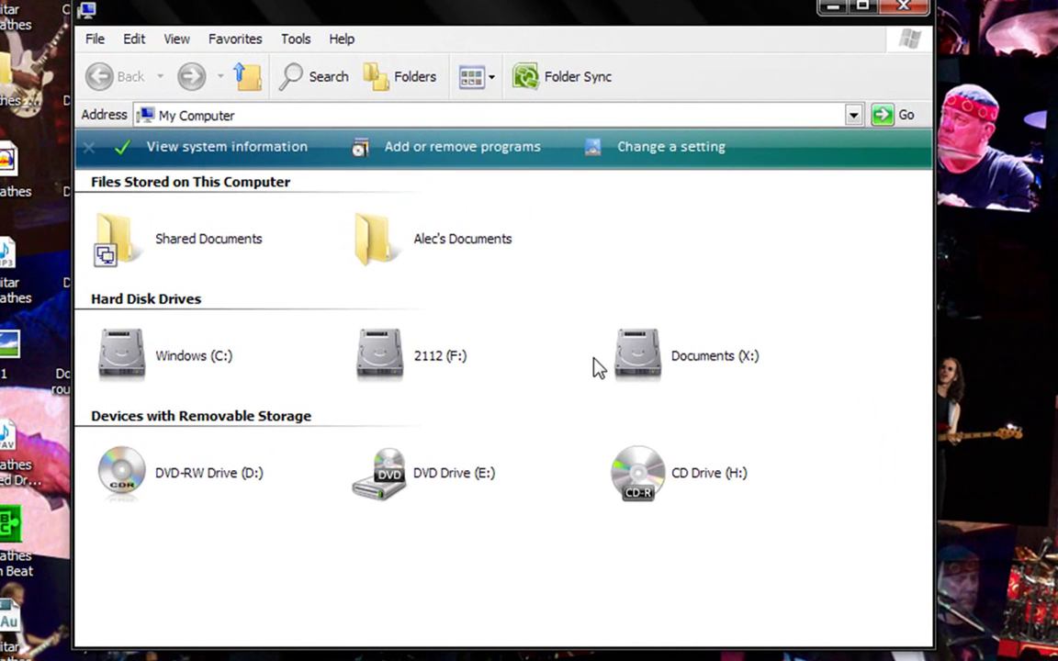
double_click(643, 368)
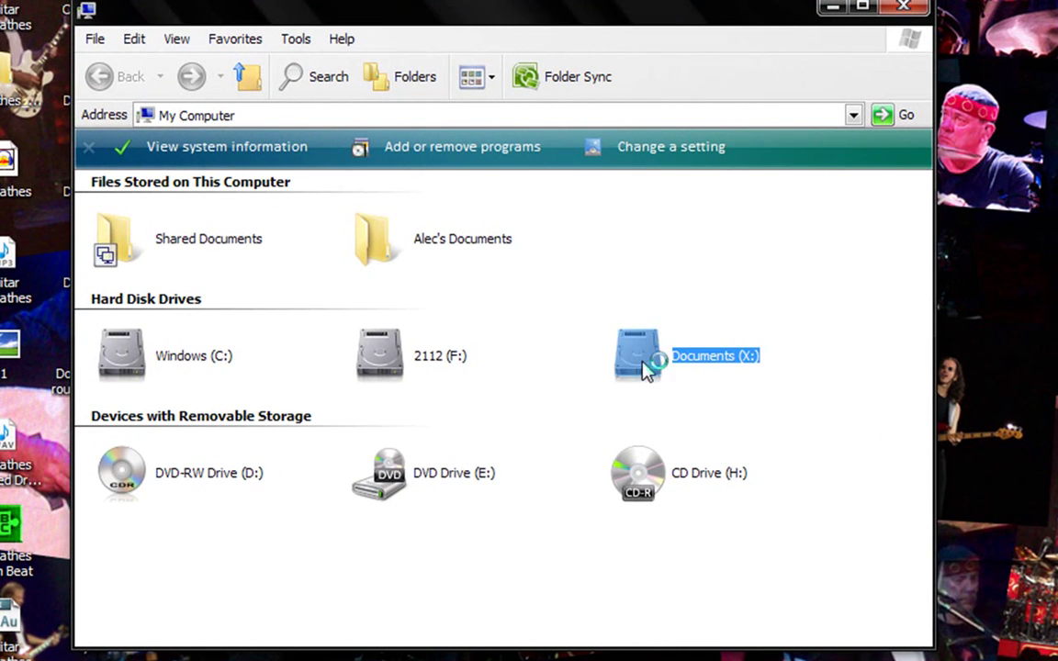
double_click(164, 213)
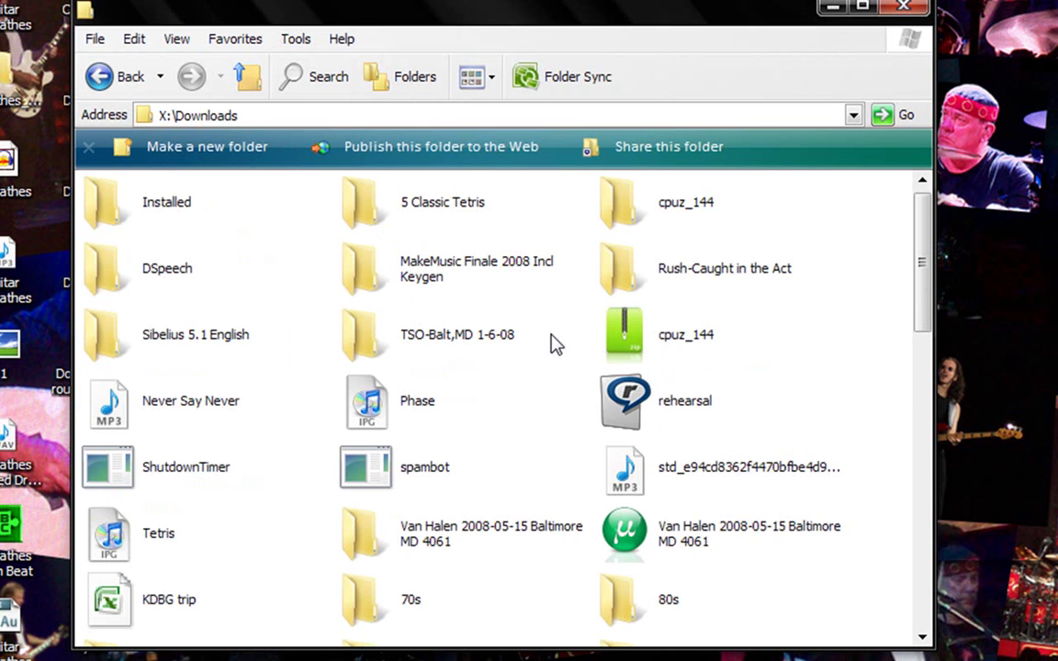
Find and open the concert folder "1990-05-08 - The Hartford '90" within Downloads.
scroll(554, 344, "down", 15)
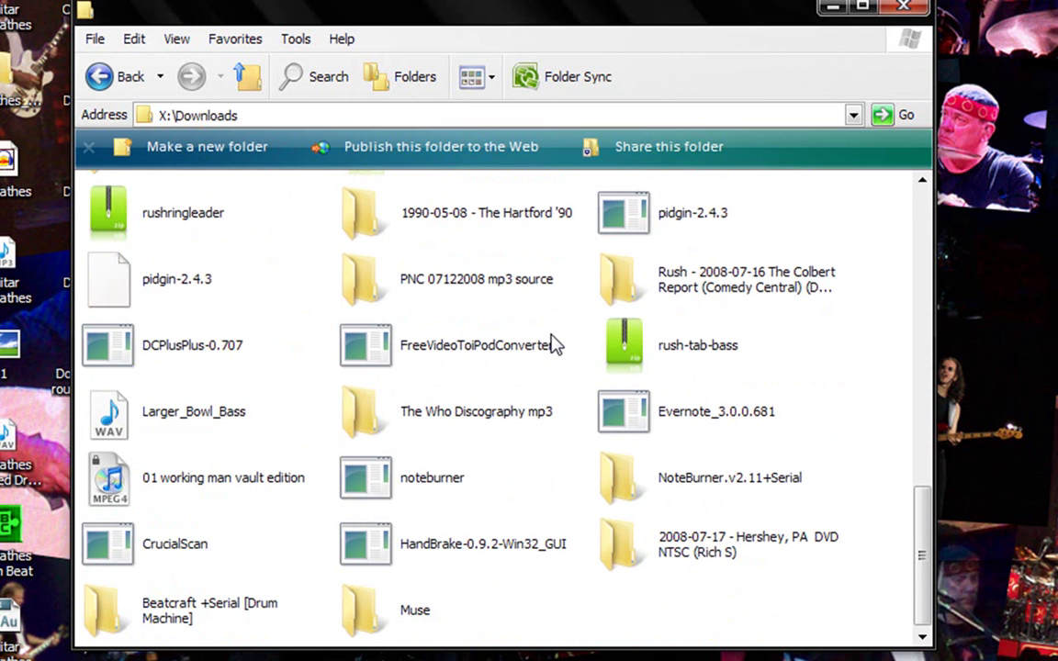
scroll(554, 343, "up", 3)
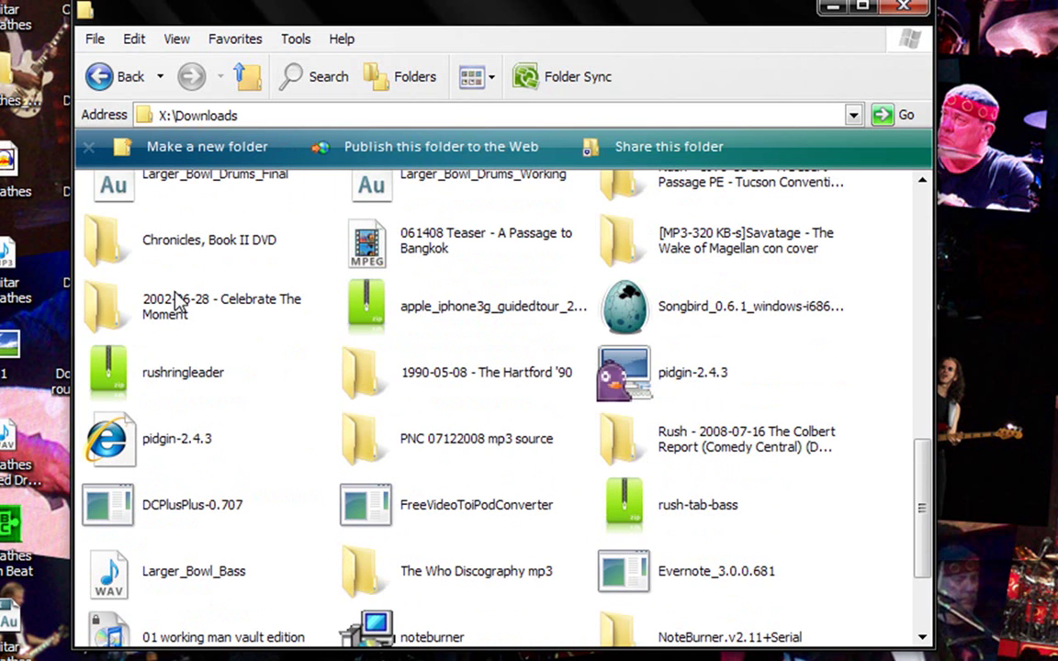
left_click(432, 377)
double_click(437, 386)
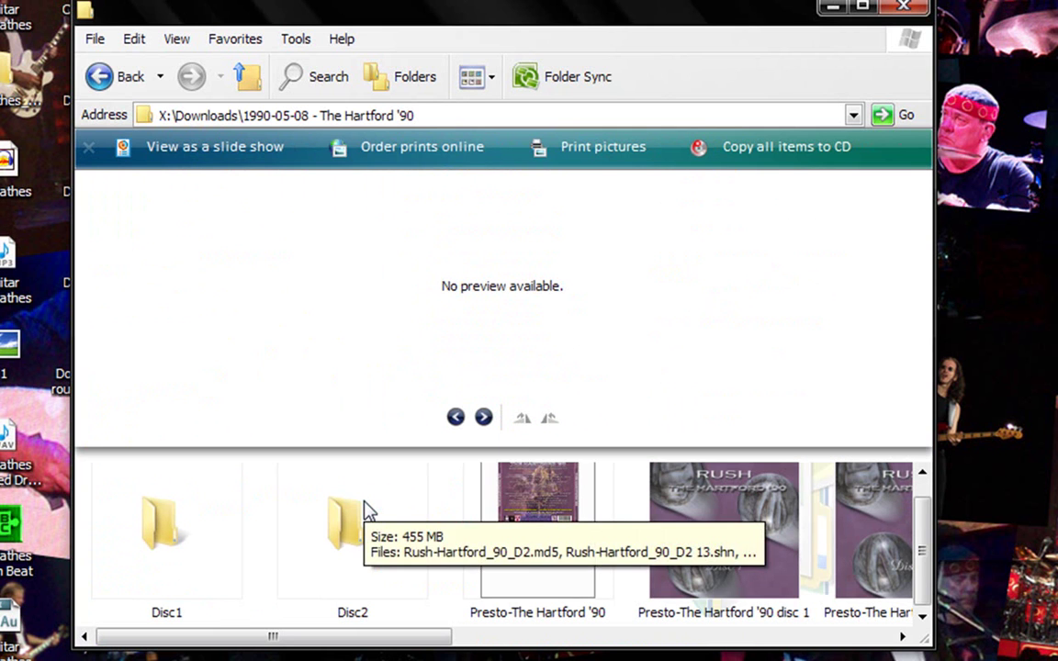
Create a new folder on the desktop named "The Hartford '90".
right_click(1001, 406)
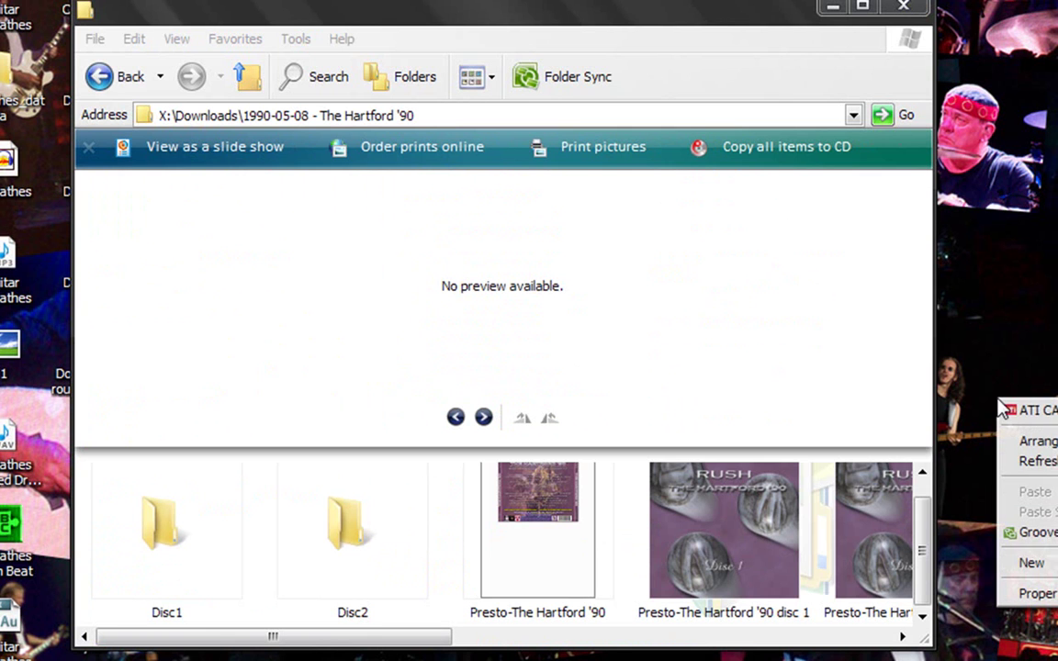
left_click(1030, 562)
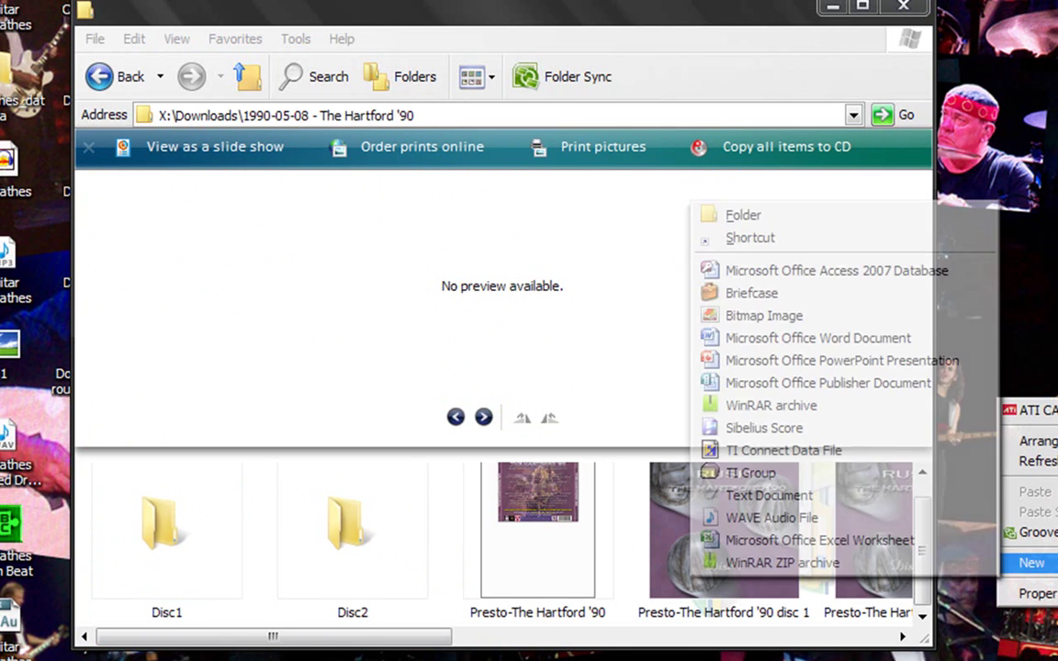
left_click(805, 222)
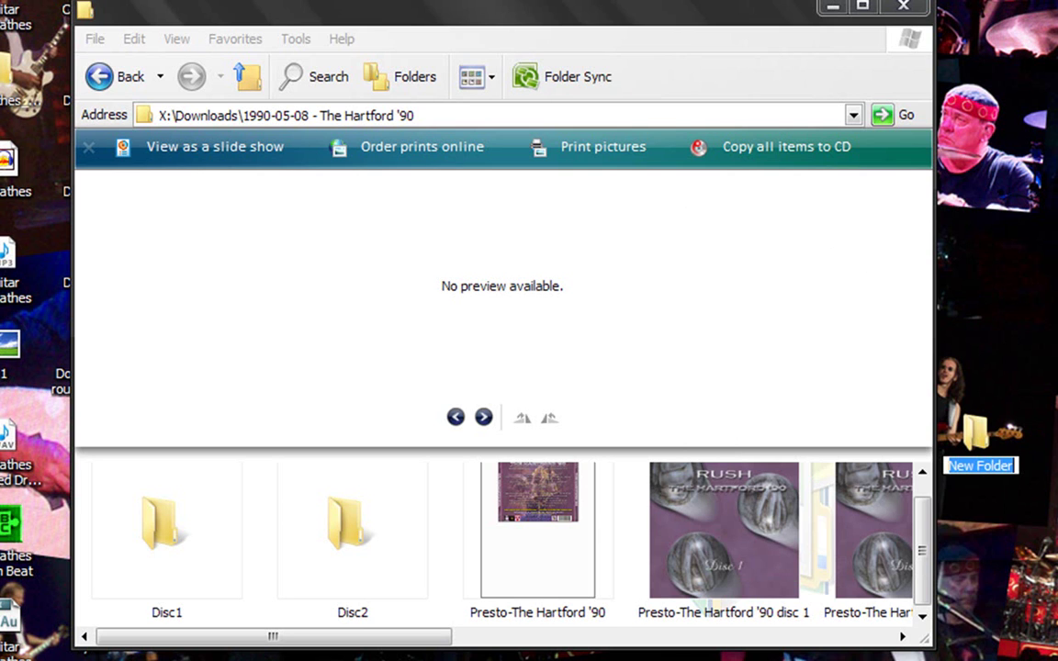
type("The Hartfr")
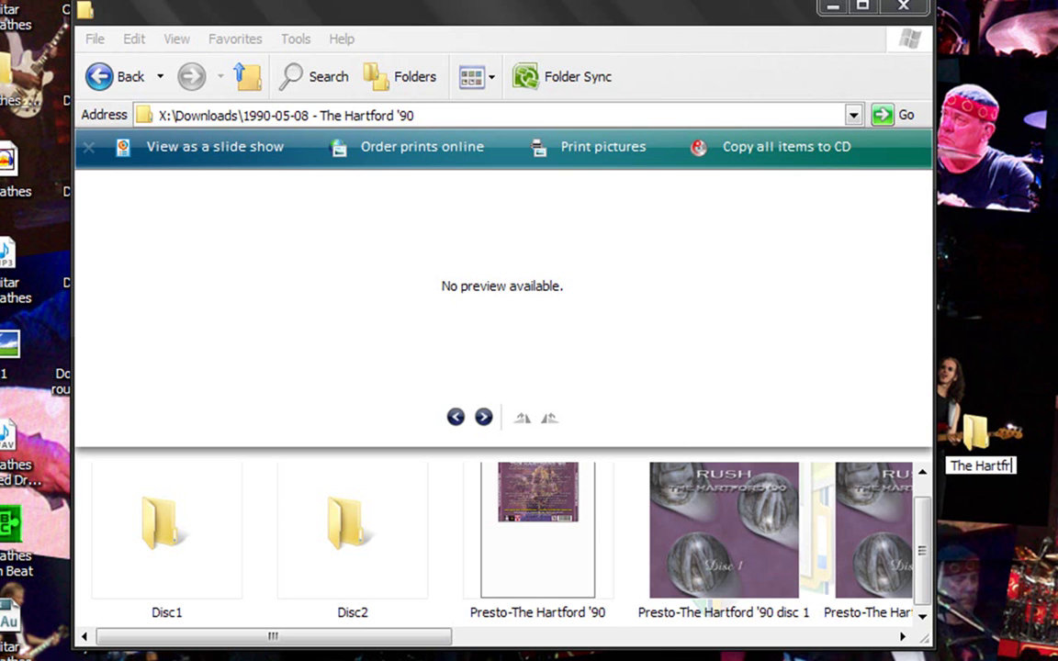
key("BackSpace")
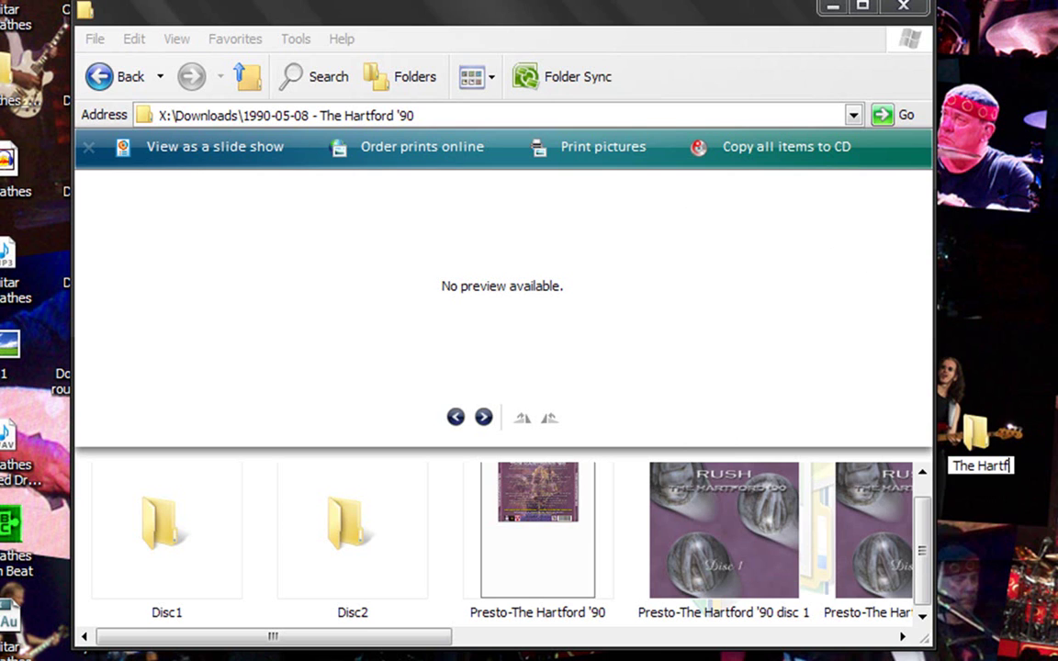
type("ord '90")
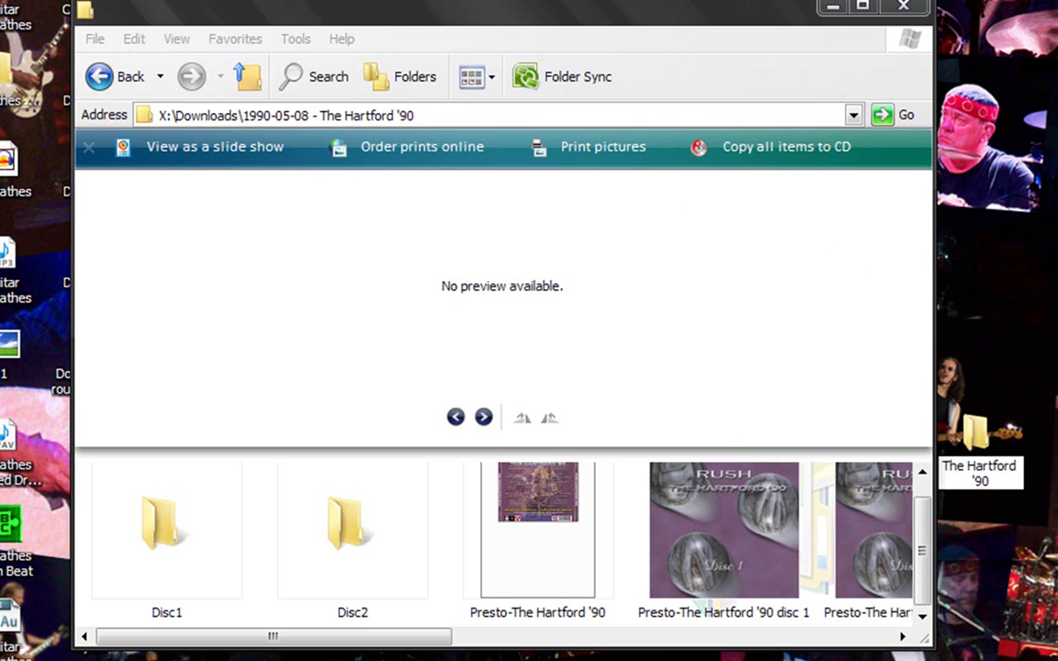
key("Return")
Switch to Trader's Little Helper and bring up its function for converting the encoding format.
left_click(829, 289)
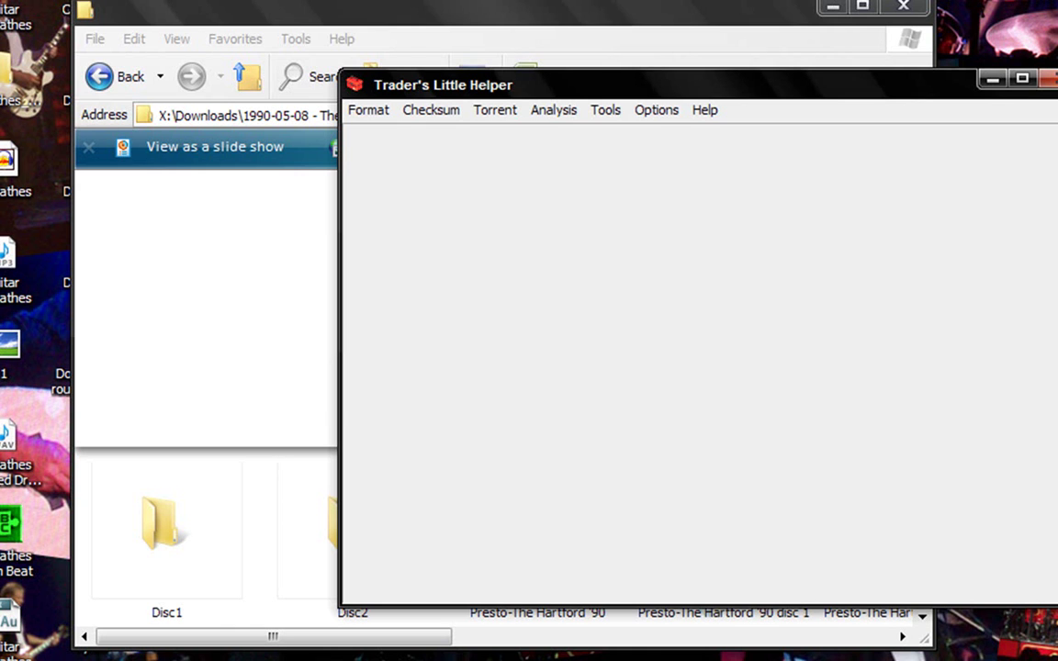
left_click(369, 111)
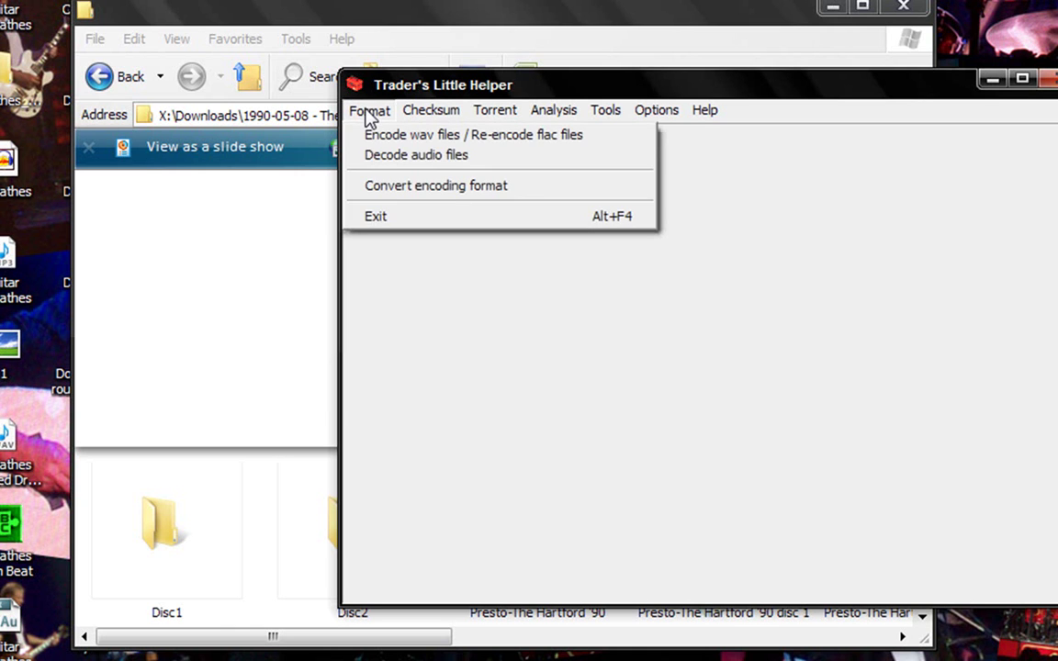
left_click(405, 187)
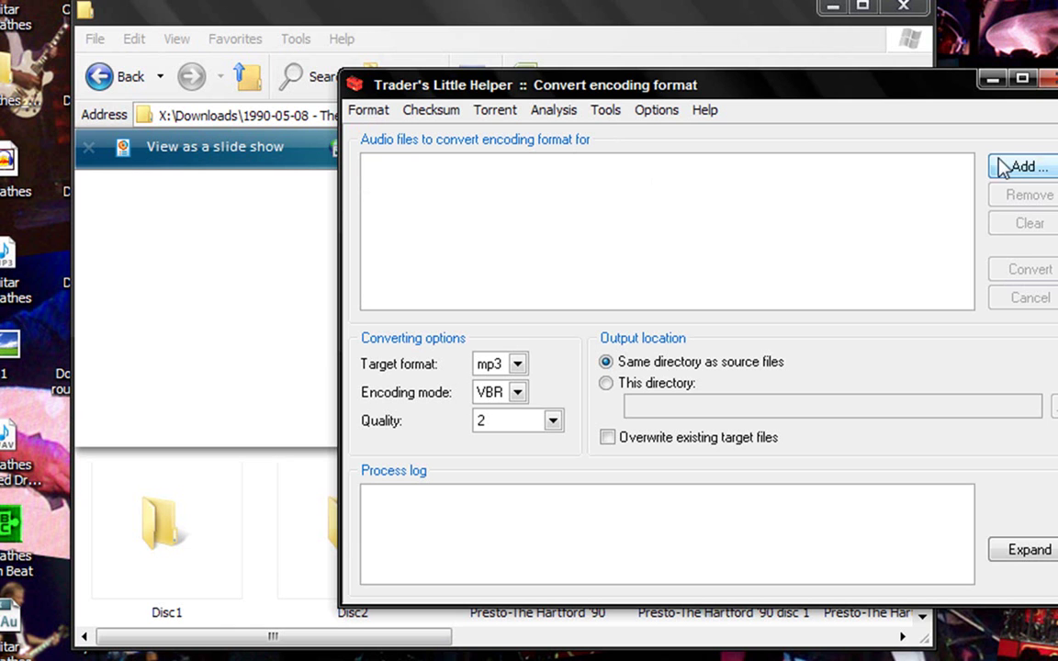
Start adding audio files to convert and browse to X:\Downloads\1990-05-08 - The Hartford '90.
left_click(643, 41)
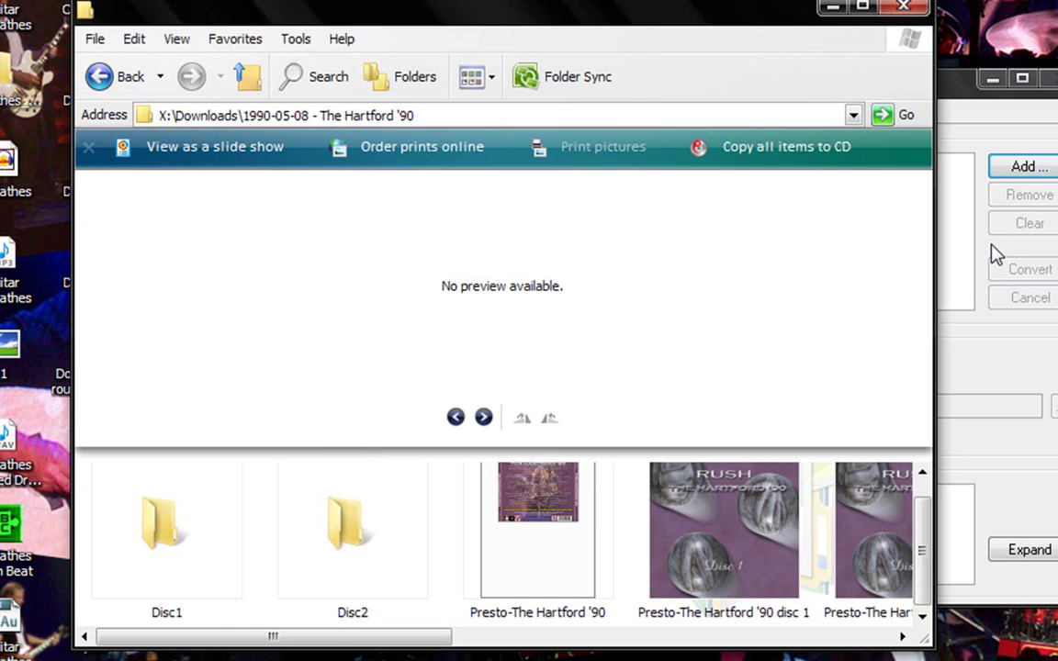
left_click(1031, 172)
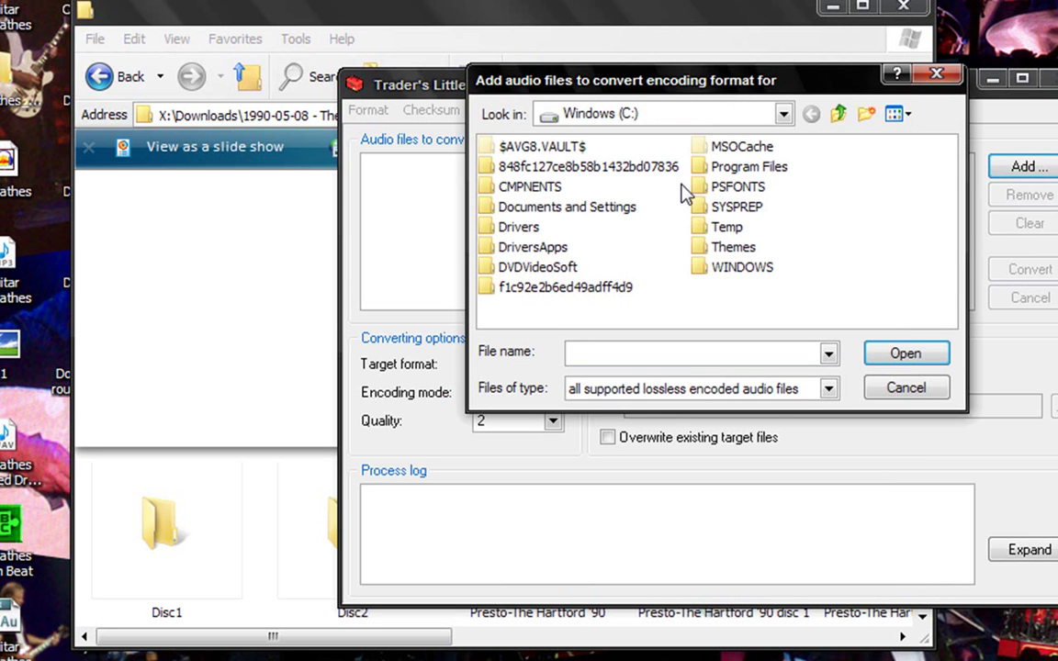
left_click(839, 114)
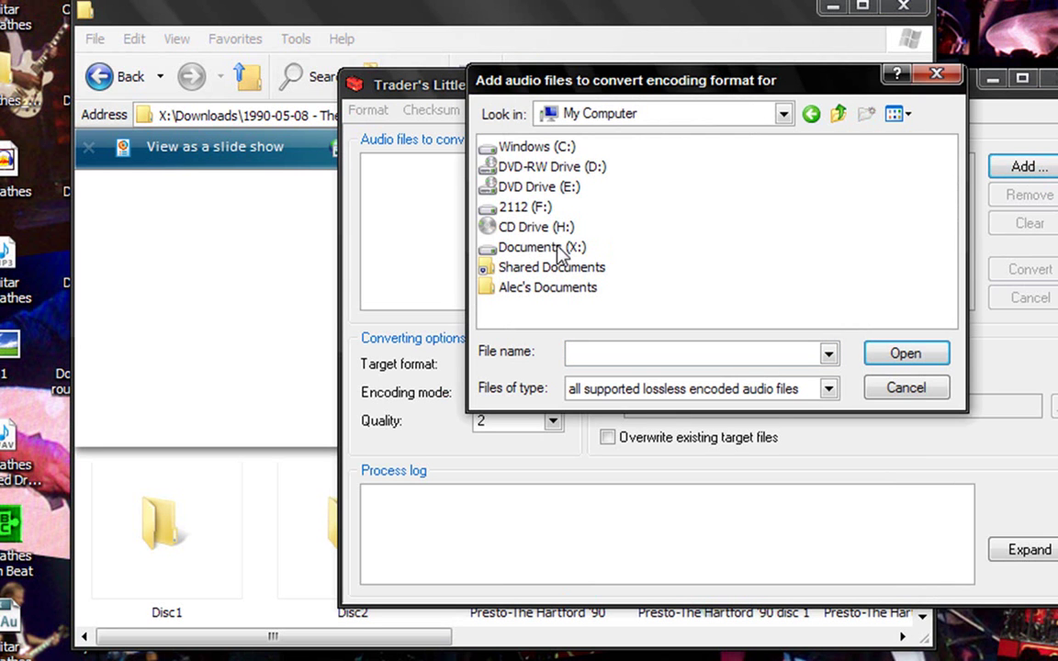
double_click(500, 246)
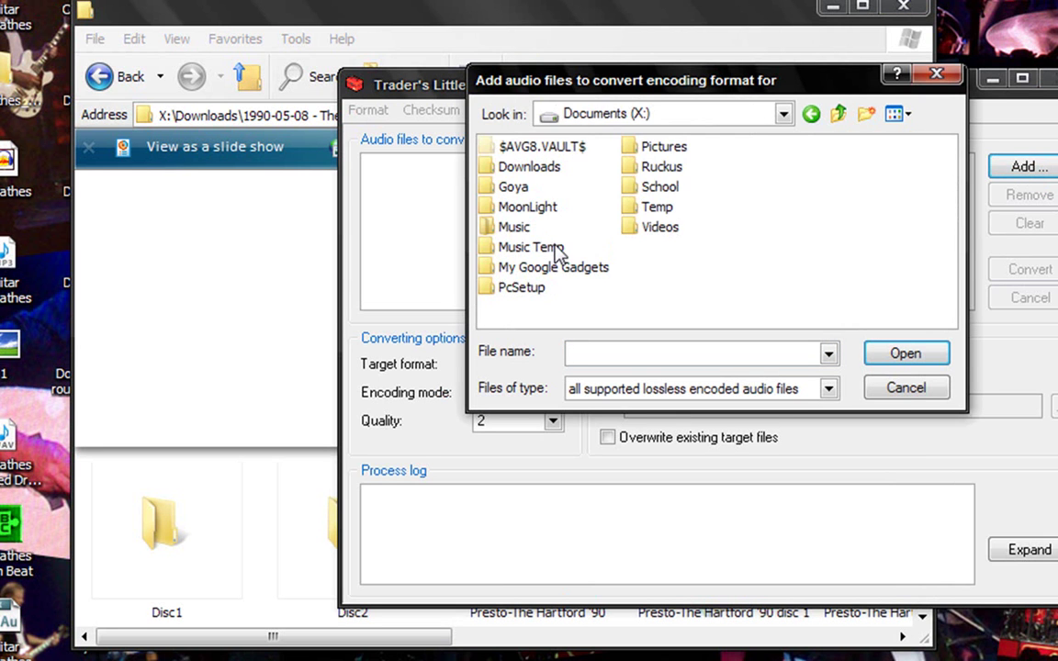
double_click(540, 169)
scroll(542, 174, "down", 5)
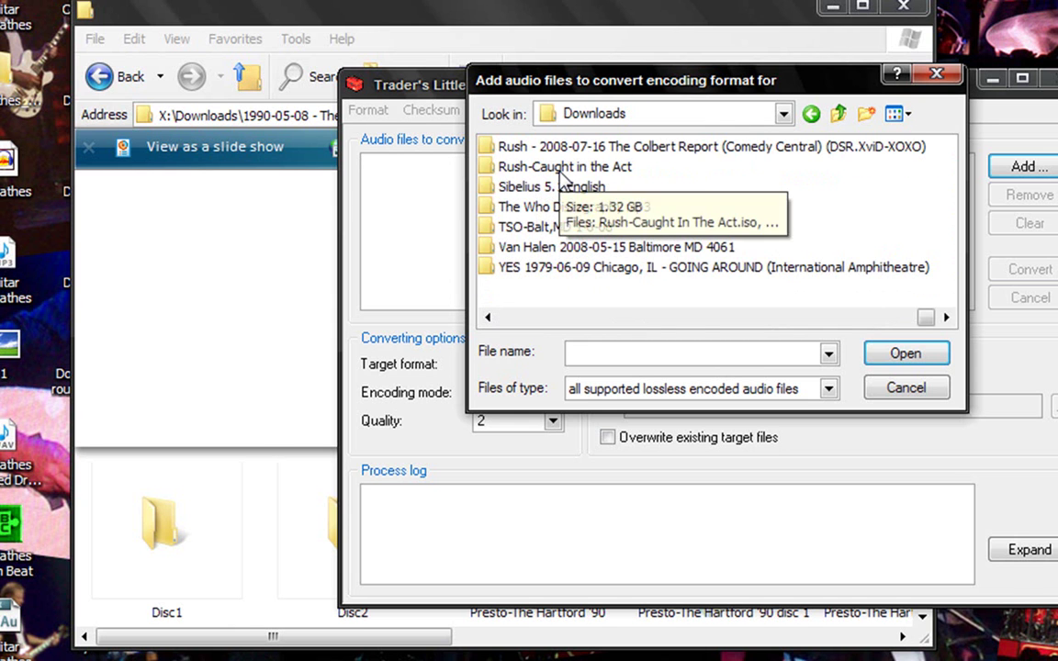
scroll(562, 179, "up", 5)
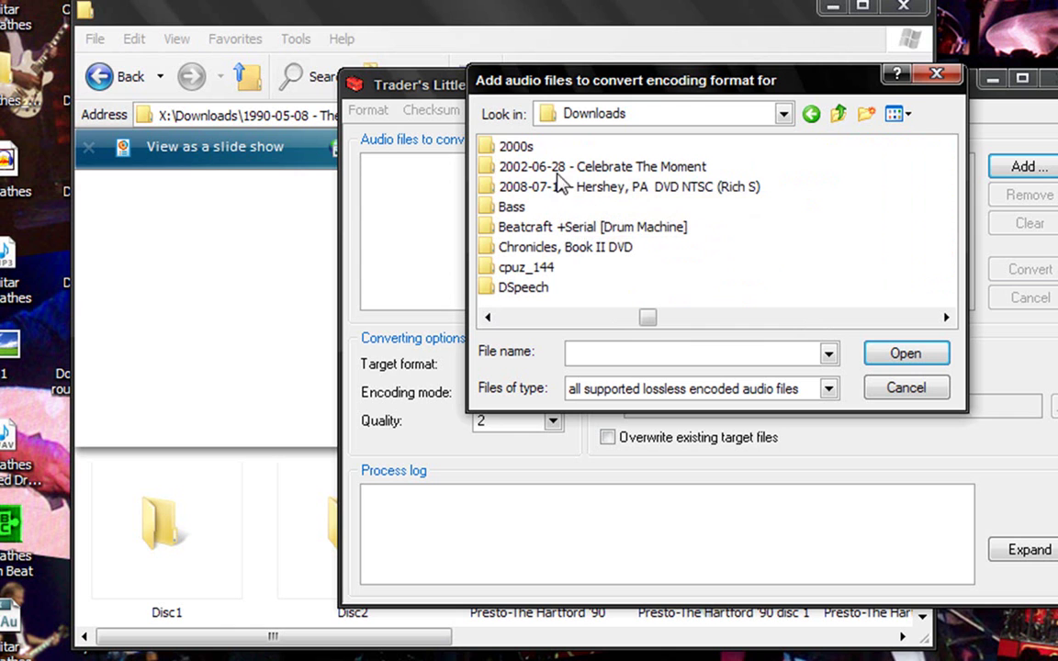
left_click(487, 318)
double_click(591, 268)
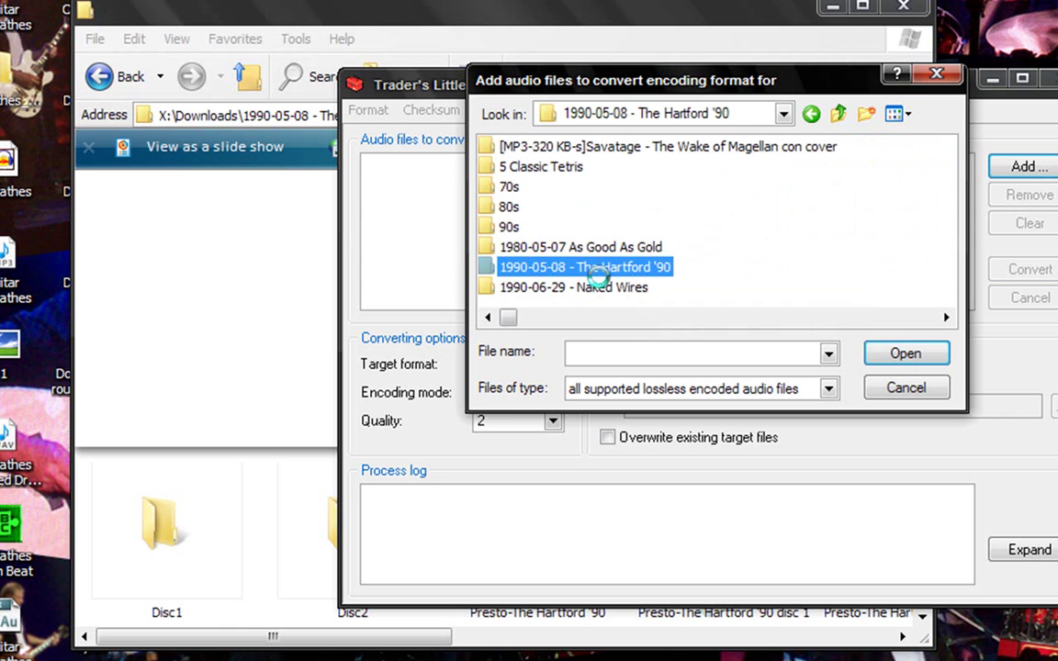
Add all the Rush-Hartford_90_D1 tracks from the Disc1 folder to the conversion list.
double_click(511, 149)
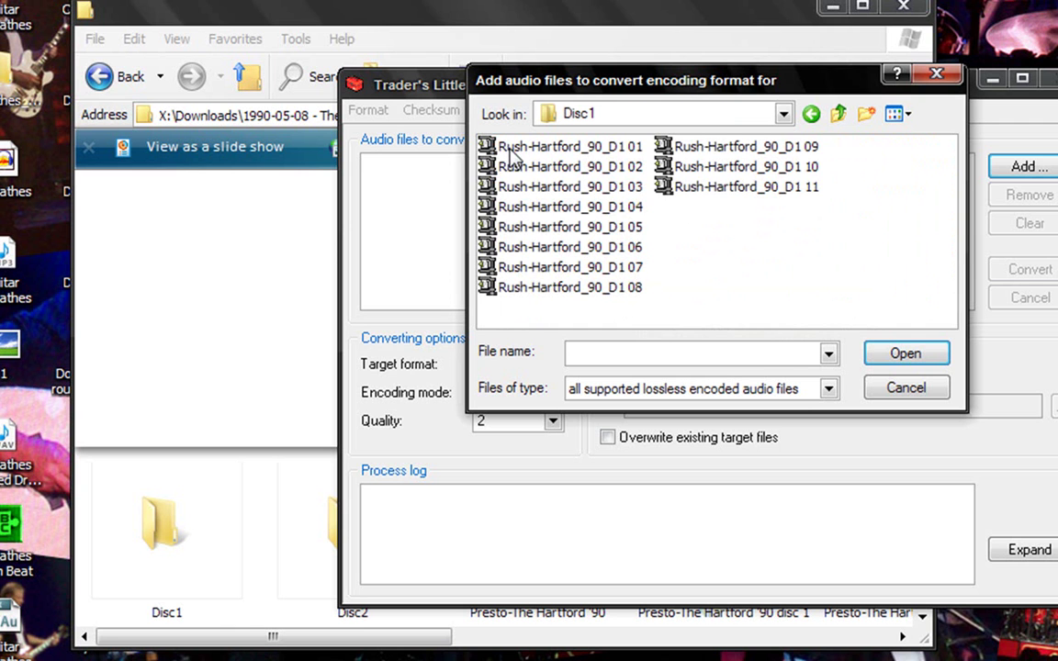
left_click_drag(848, 315, 494, 134)
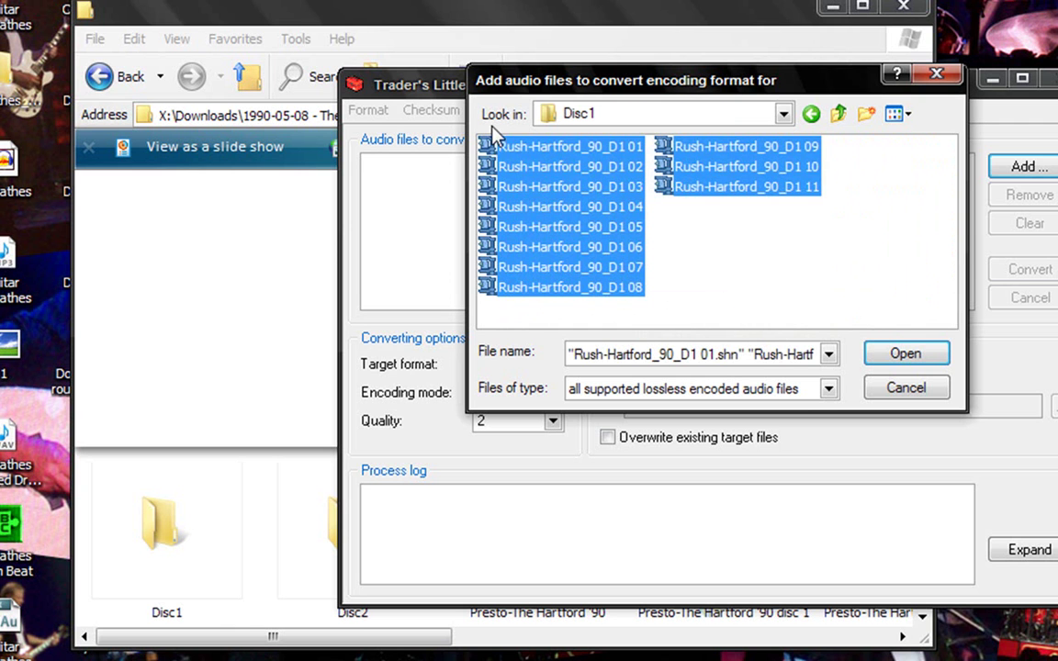
left_click(905, 357)
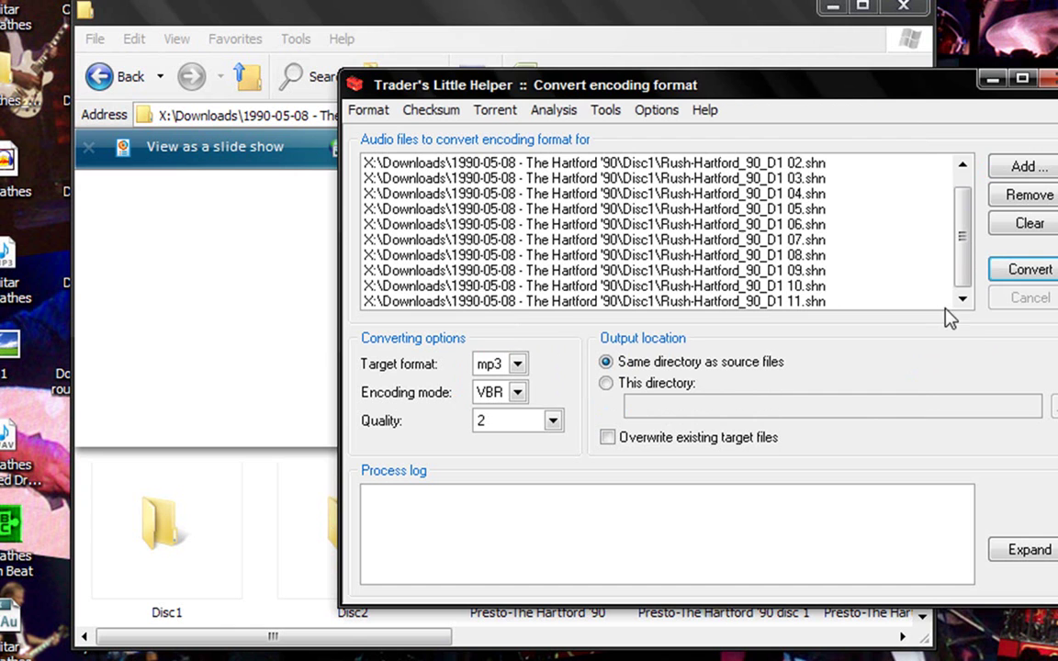
Add all the Rush-Hartford_90_D2 tracks from the Disc2 folder to the conversion list.
left_click(1038, 173)
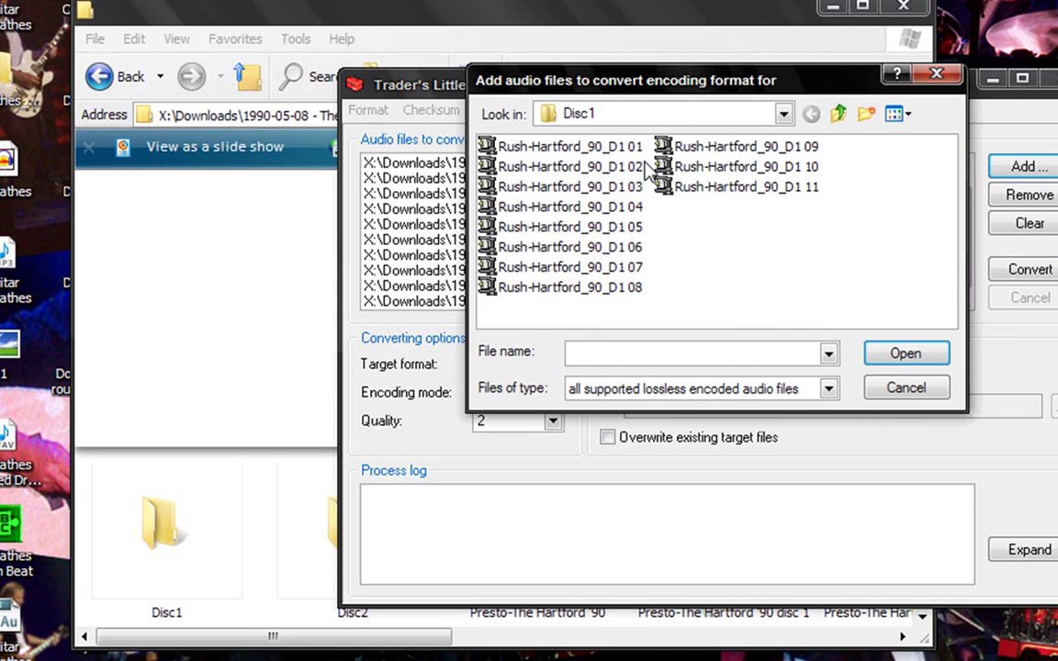
left_click(838, 113)
double_click(513, 169)
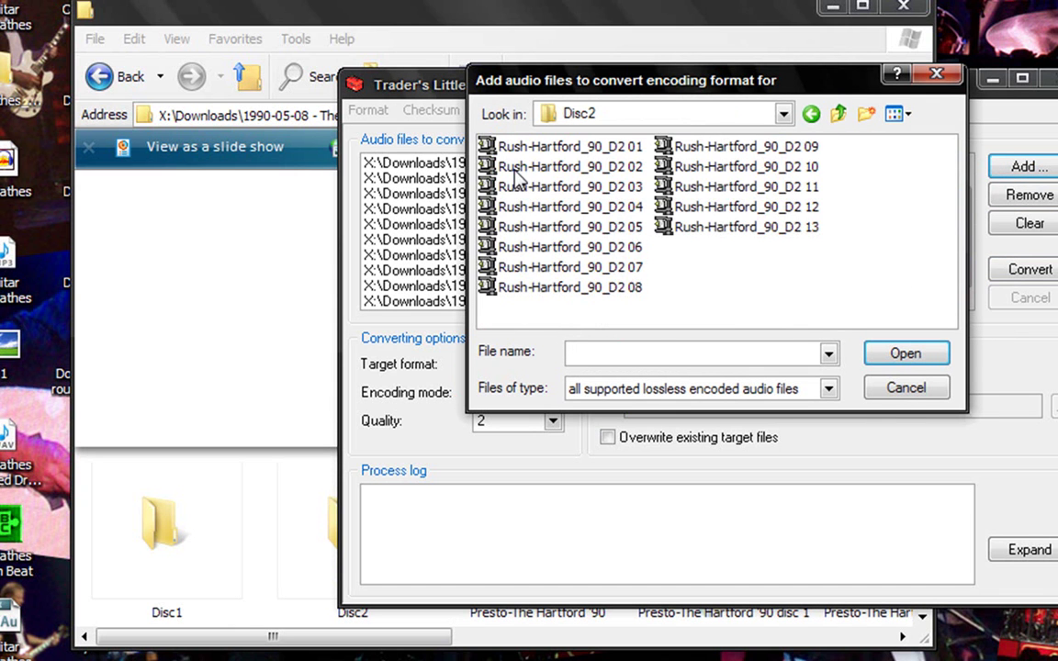
left_click_drag(802, 268, 473, 138)
left_click_drag(838, 301, 447, 128)
left_click(885, 354)
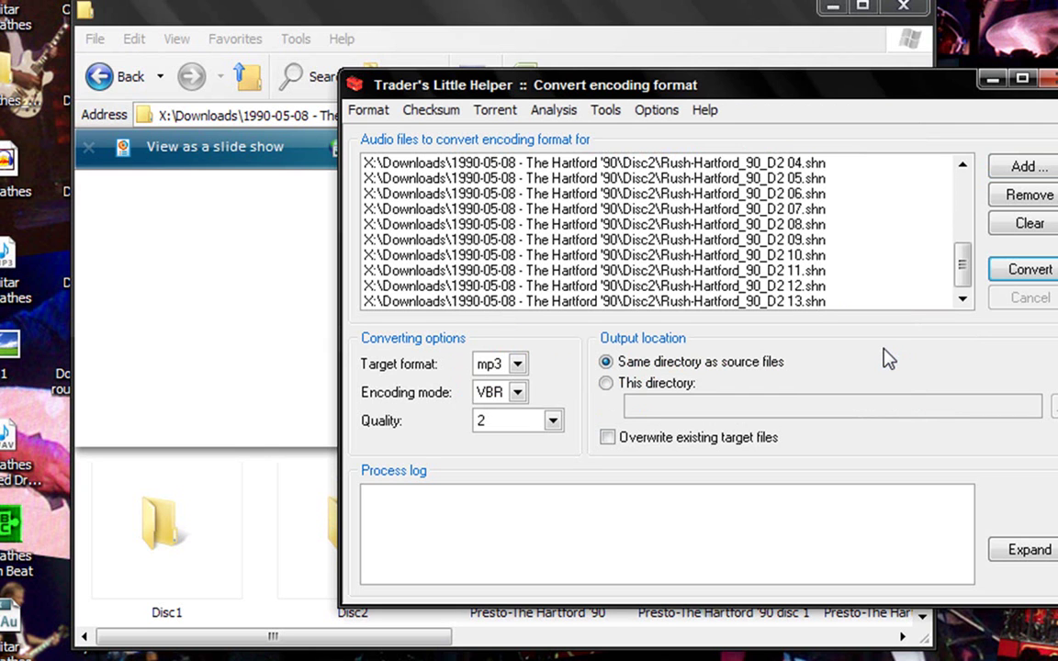
Choose mp3 as the conversion's target format and set the quality to 0 (highest).
left_click(518, 364)
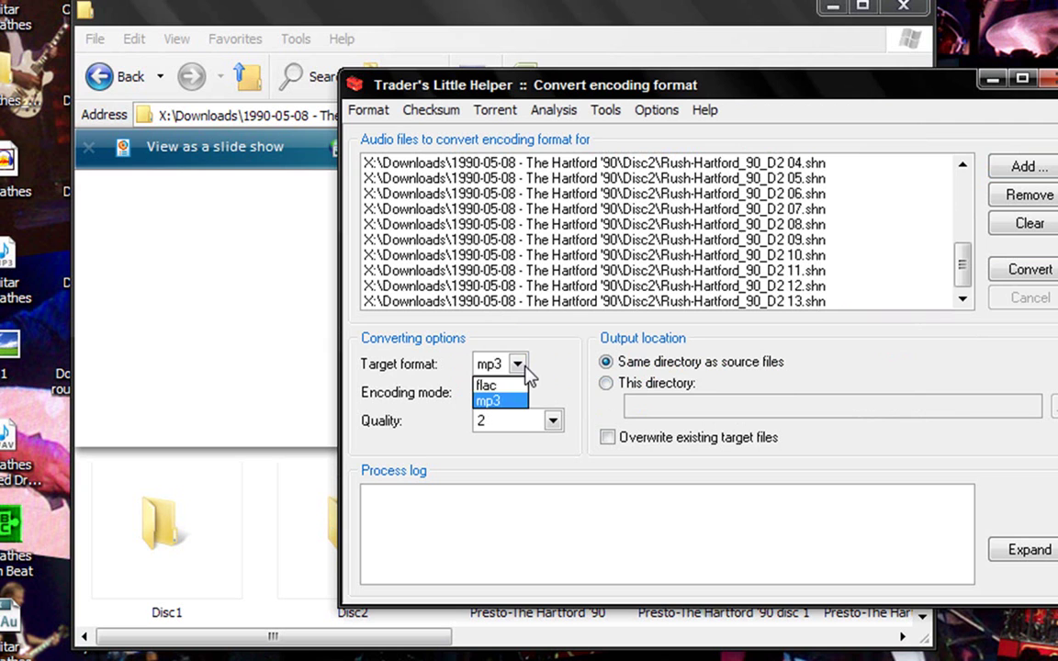
left_click(518, 365)
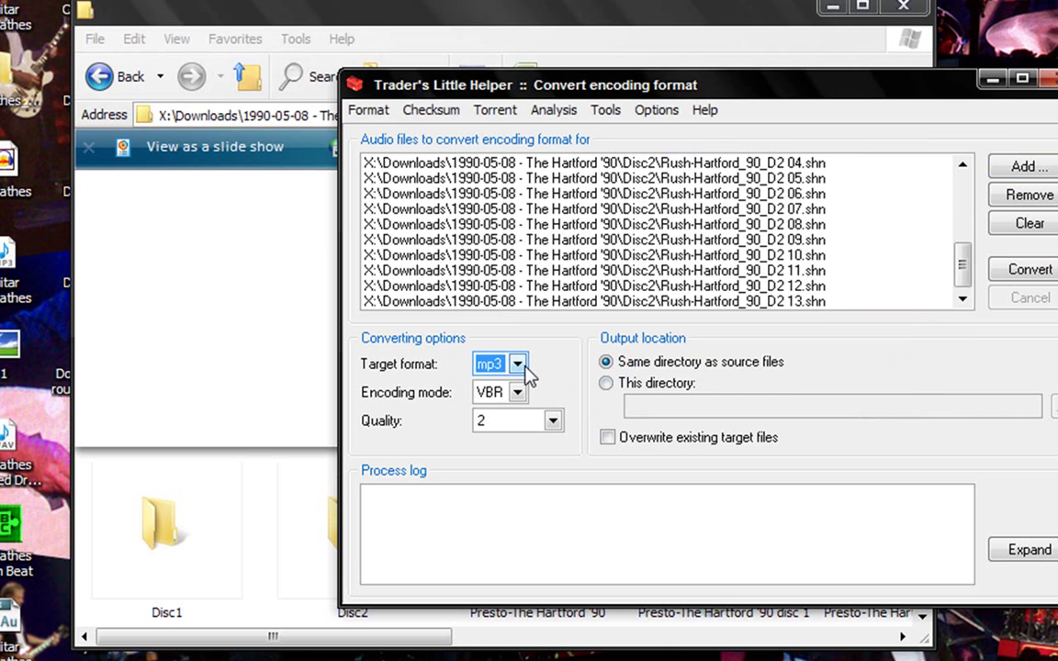
left_click(523, 366)
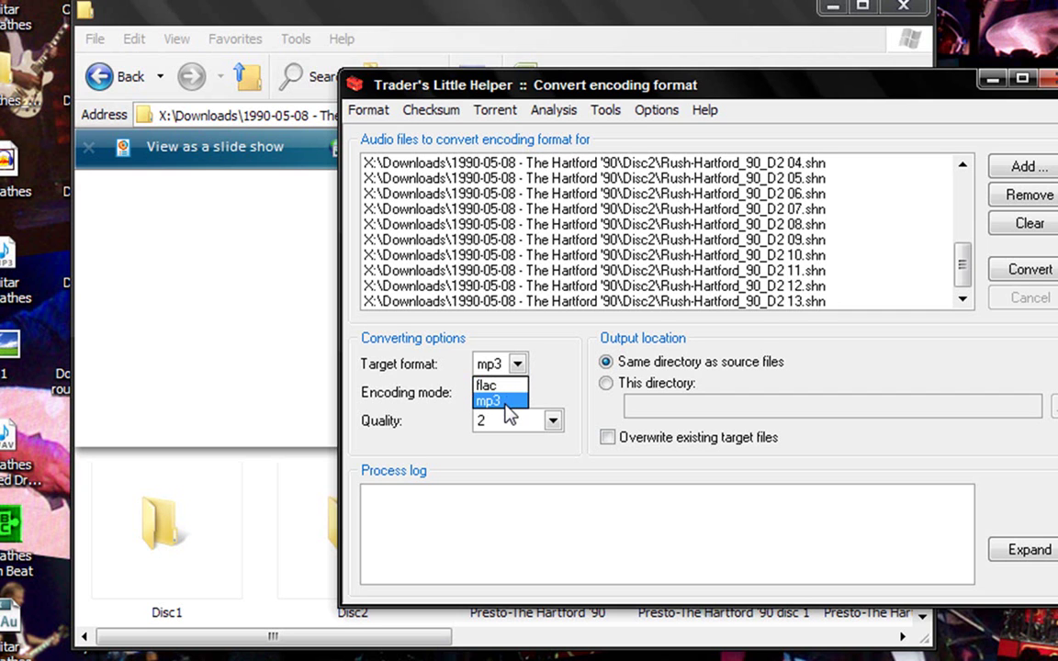
left_click(506, 404)
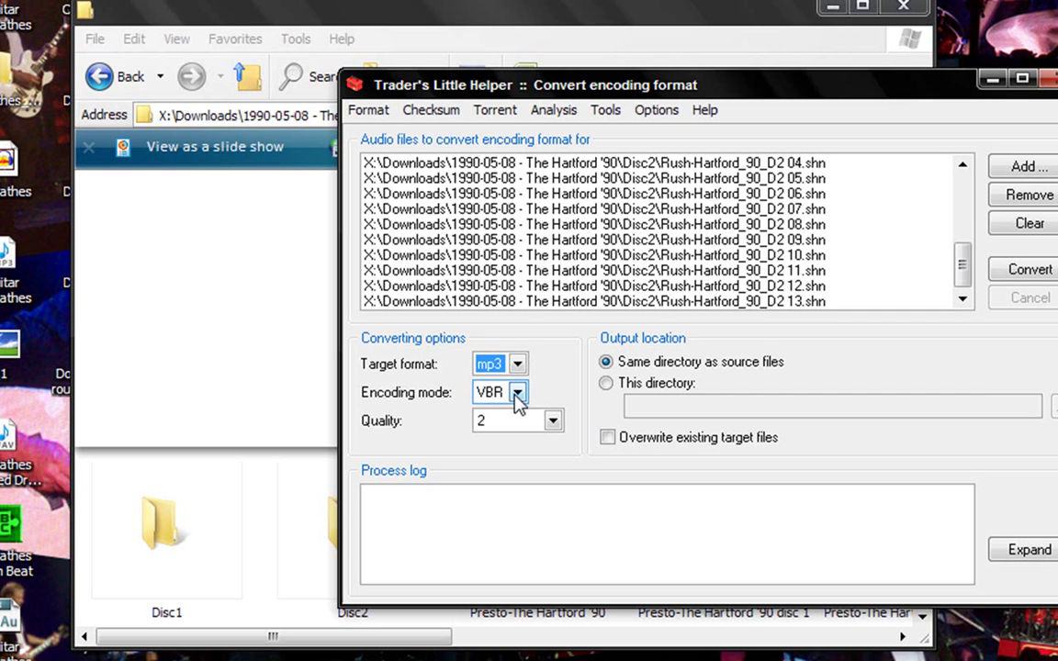
left_click(550, 422)
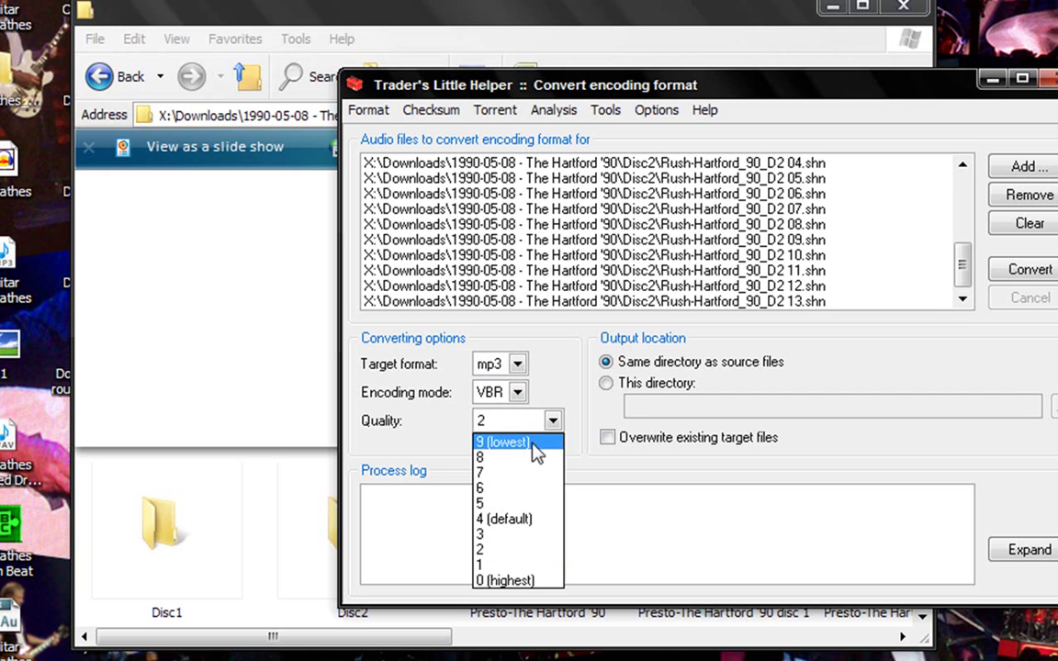
left_click(531, 581)
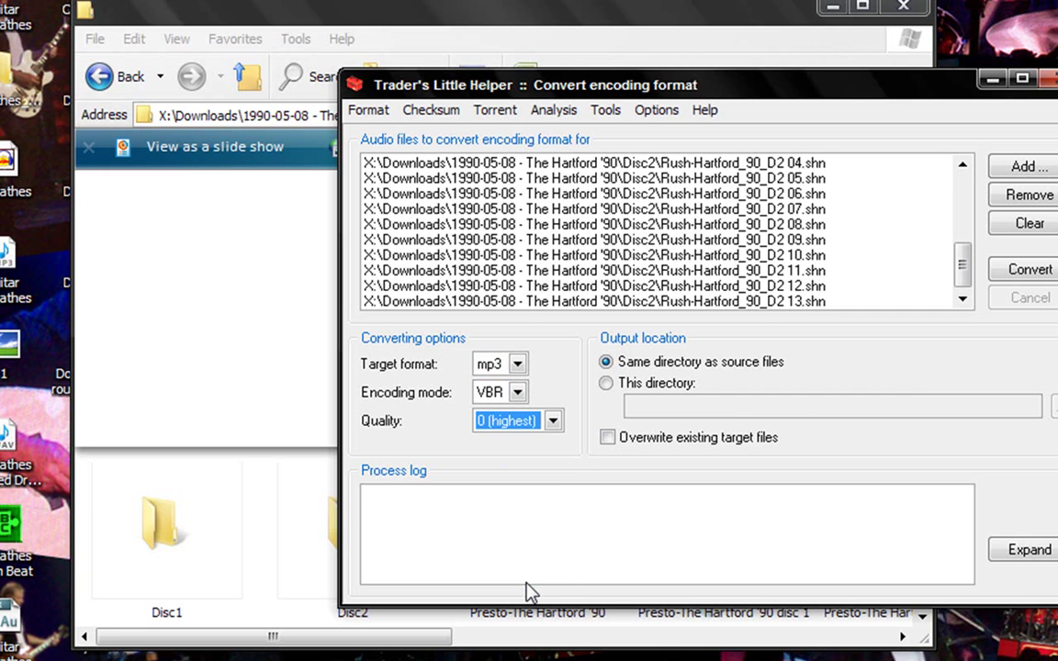
Set the output location to the folder The Hartford '90 on the desktop instead of the source files' directory.
left_click(551, 424)
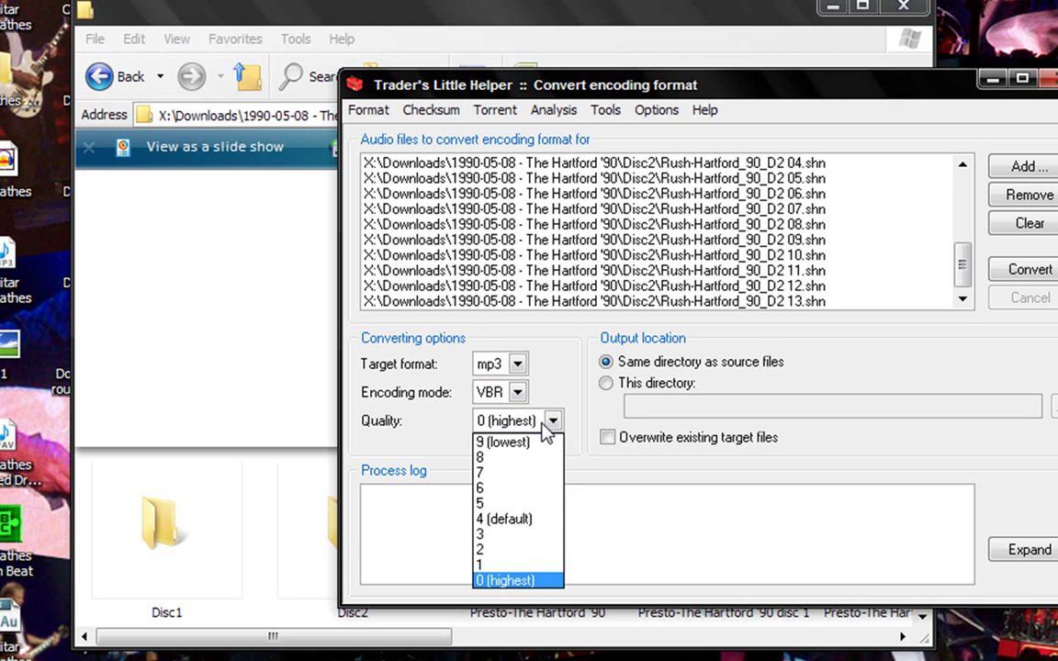
left_click(549, 428)
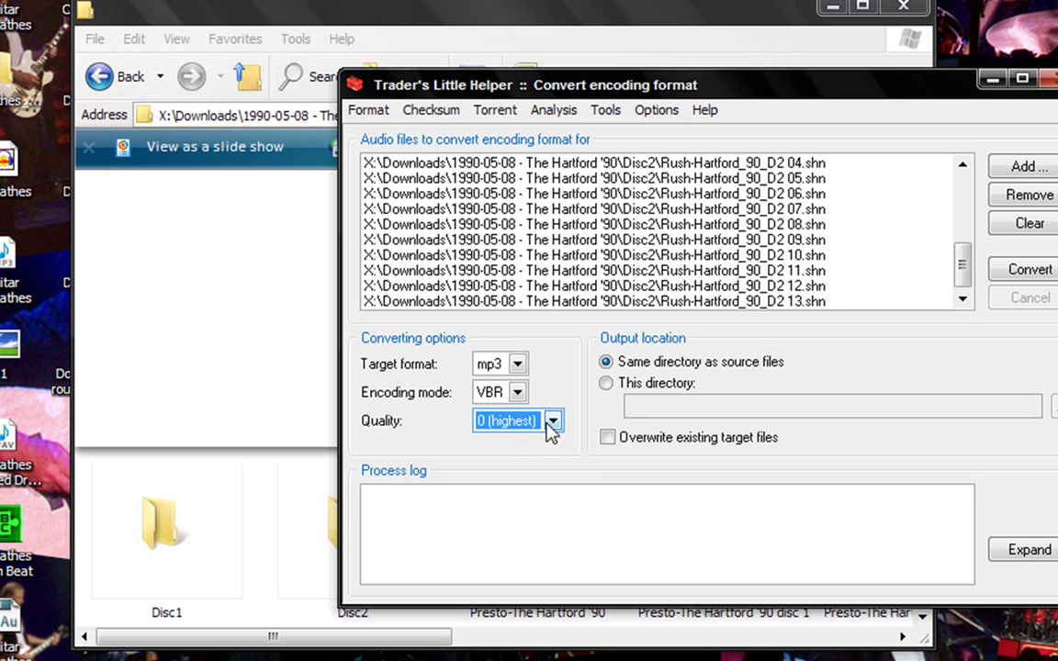
left_click(679, 387)
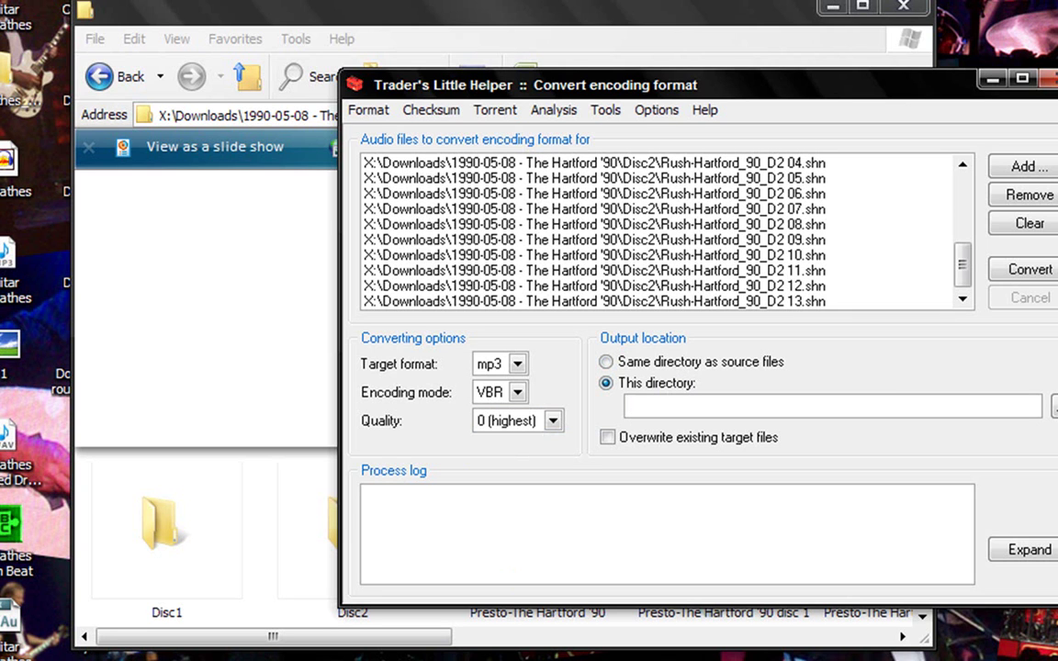
left_click(1055, 407)
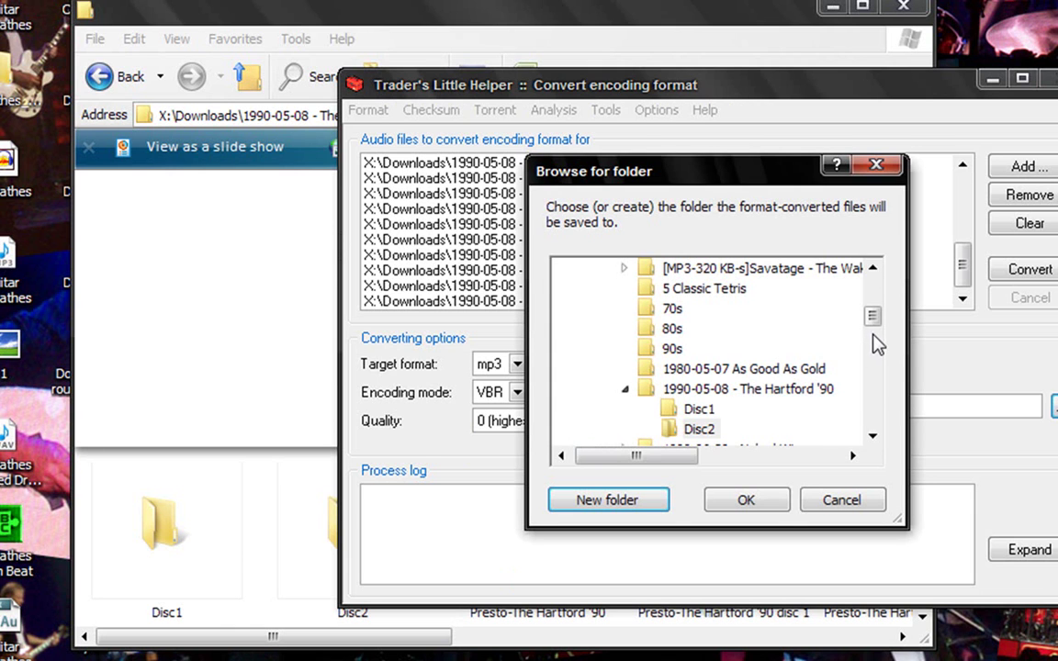
scroll(875, 255, "up", 10)
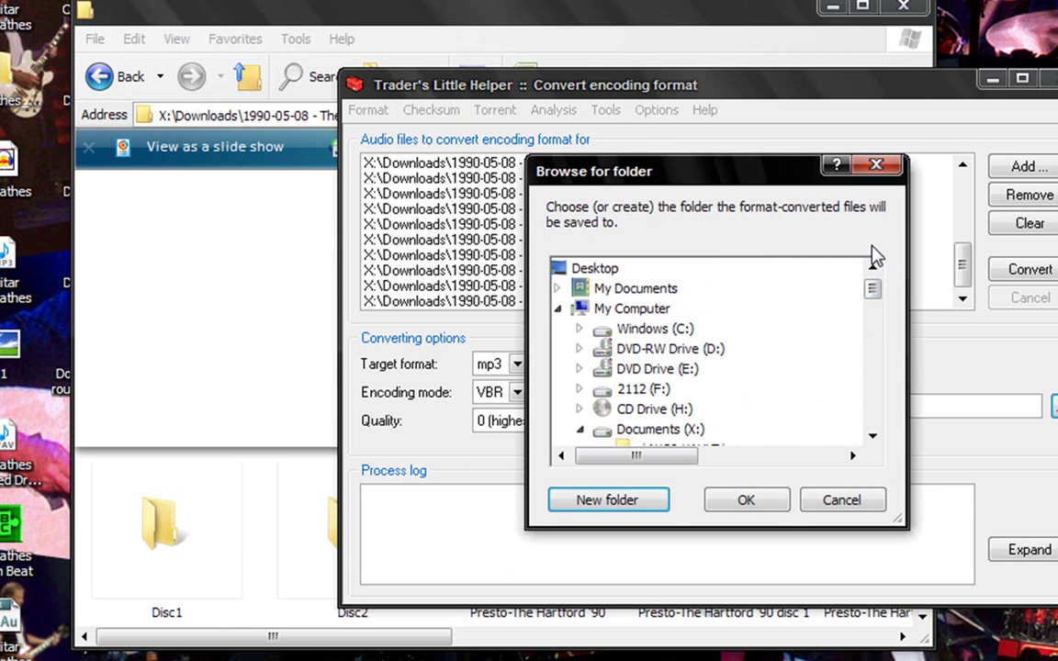
left_click(588, 269)
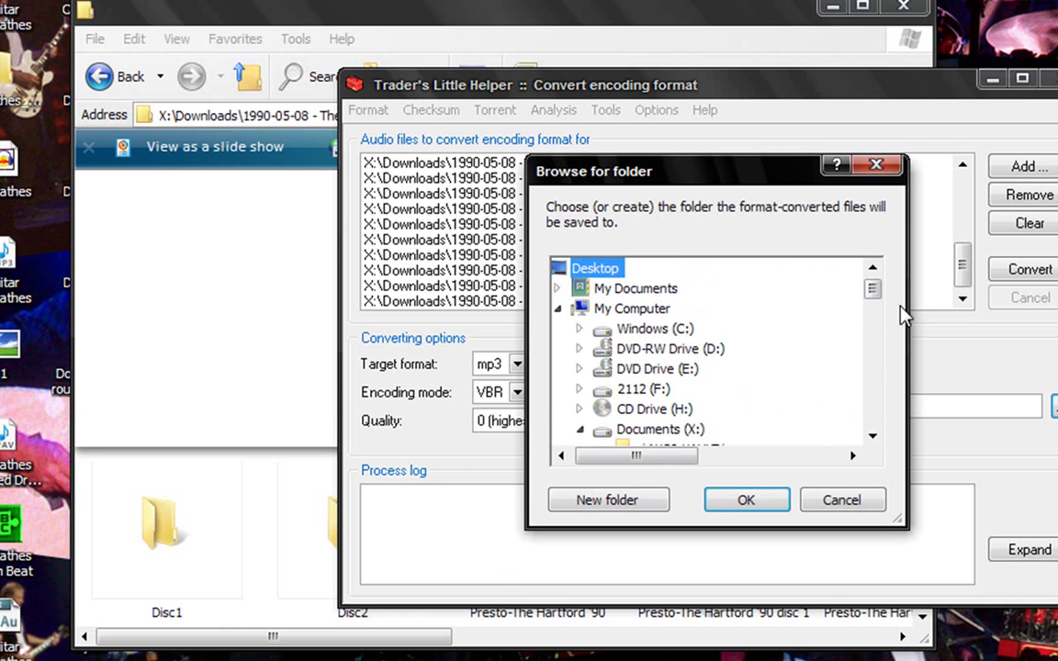
left_click_drag(873, 288, 877, 430)
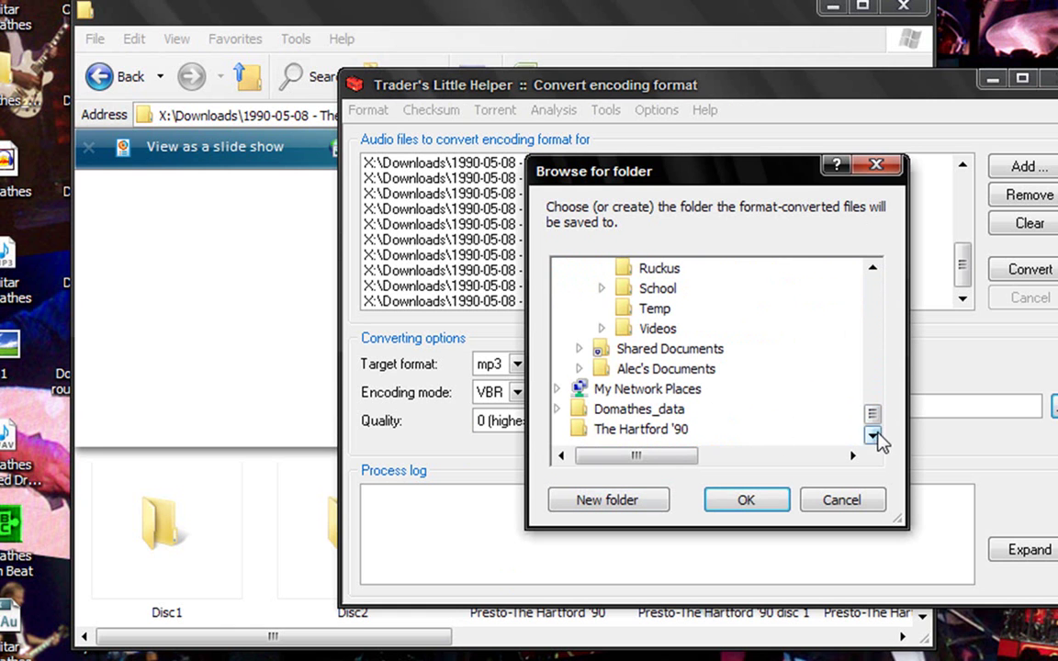
left_click(641, 431)
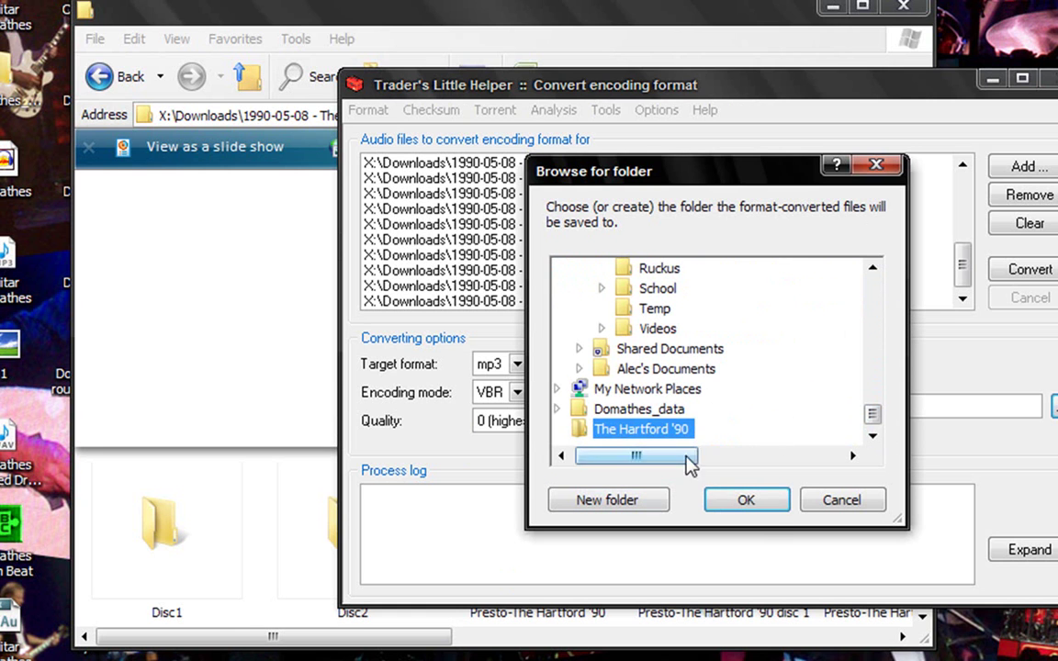
left_click(746, 502)
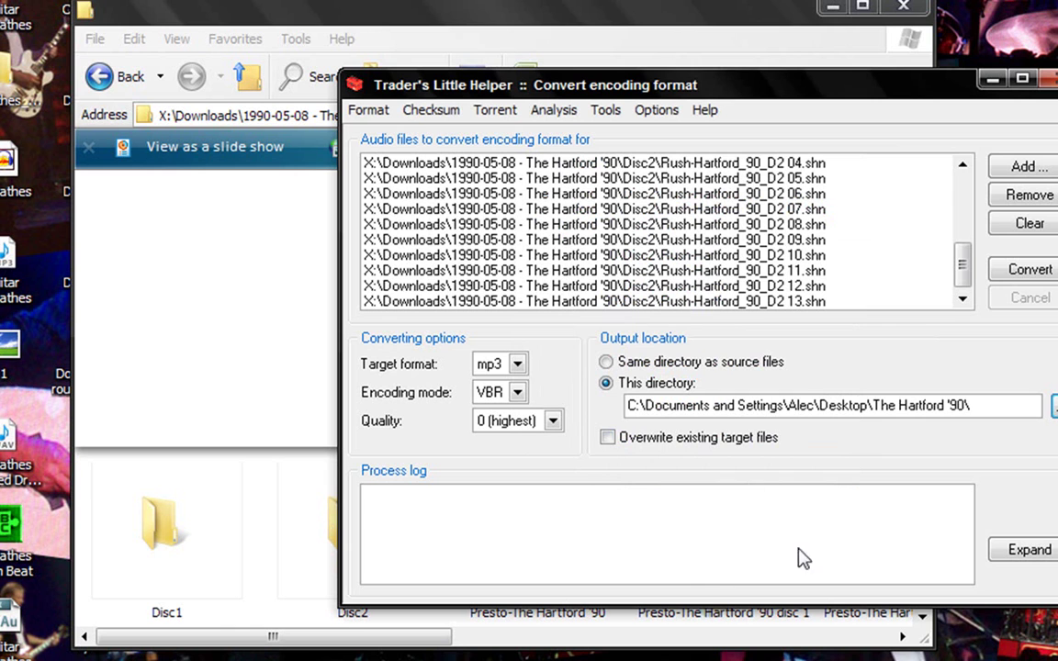
Start converting the listed SHN tracks to mp3.
left_click(1041, 278)
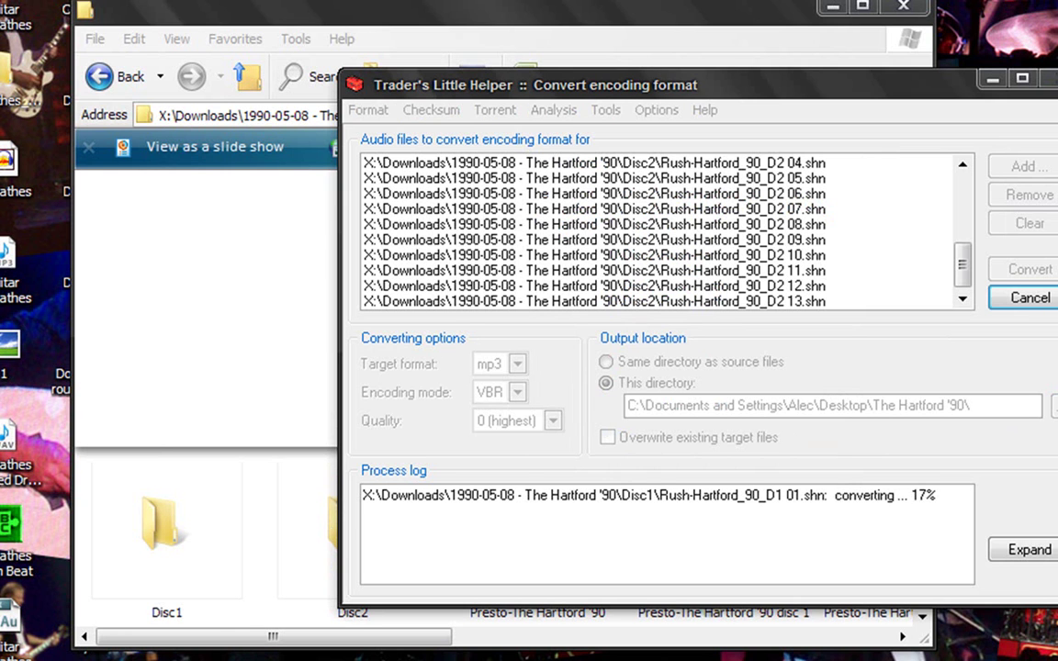
key("F10")
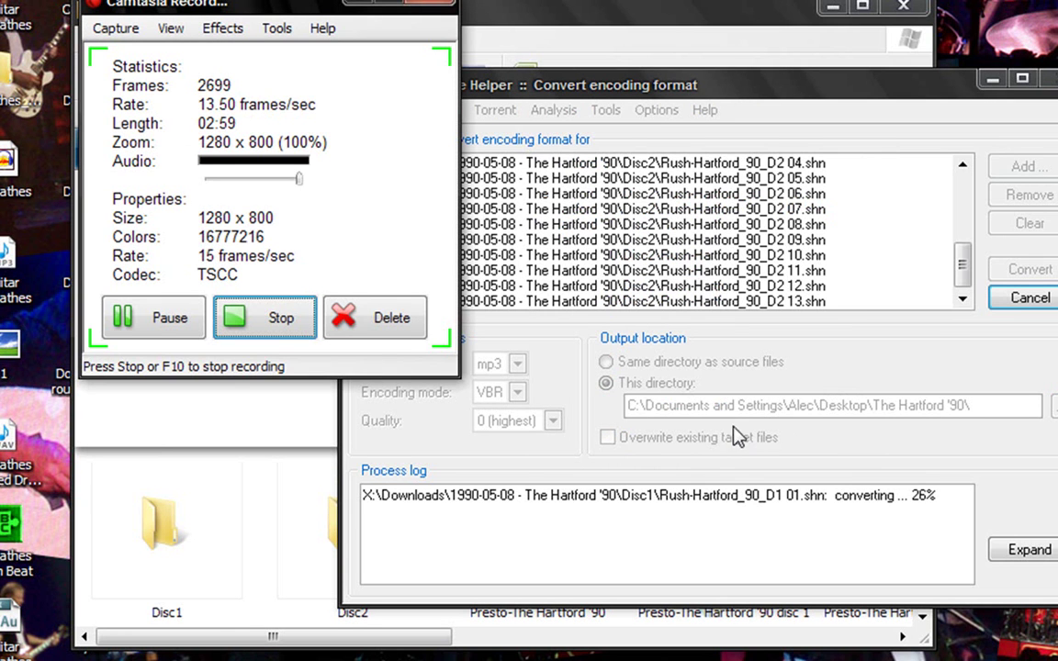
left_click(163, 322)
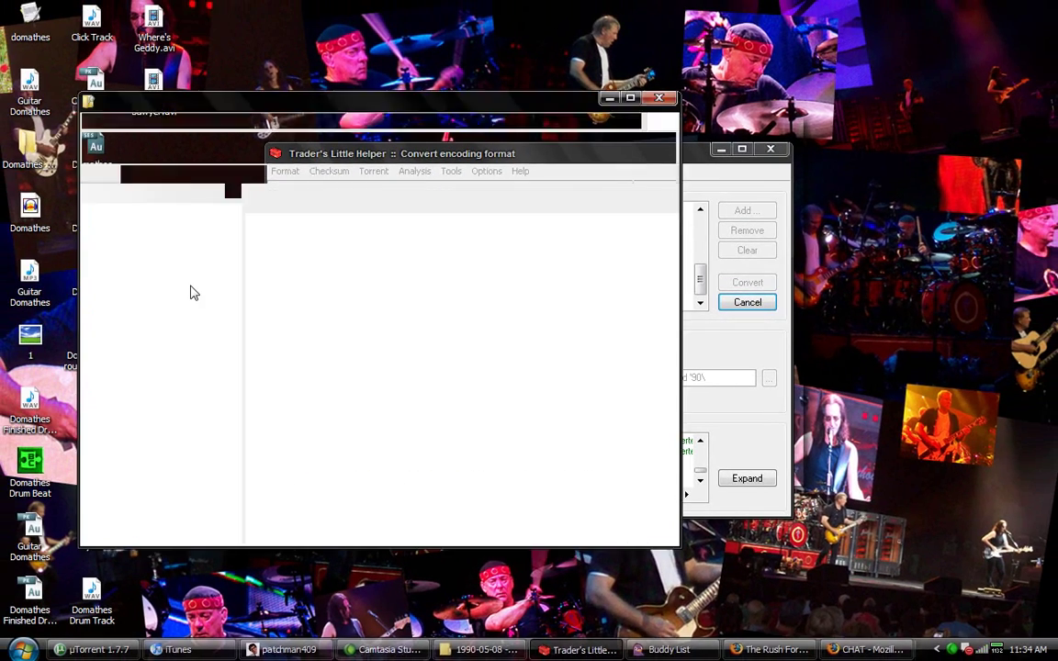
Close the extra My Computer window and open the Downloads folder on the Documents (X:) drive in the other one.
left_click(630, 154)
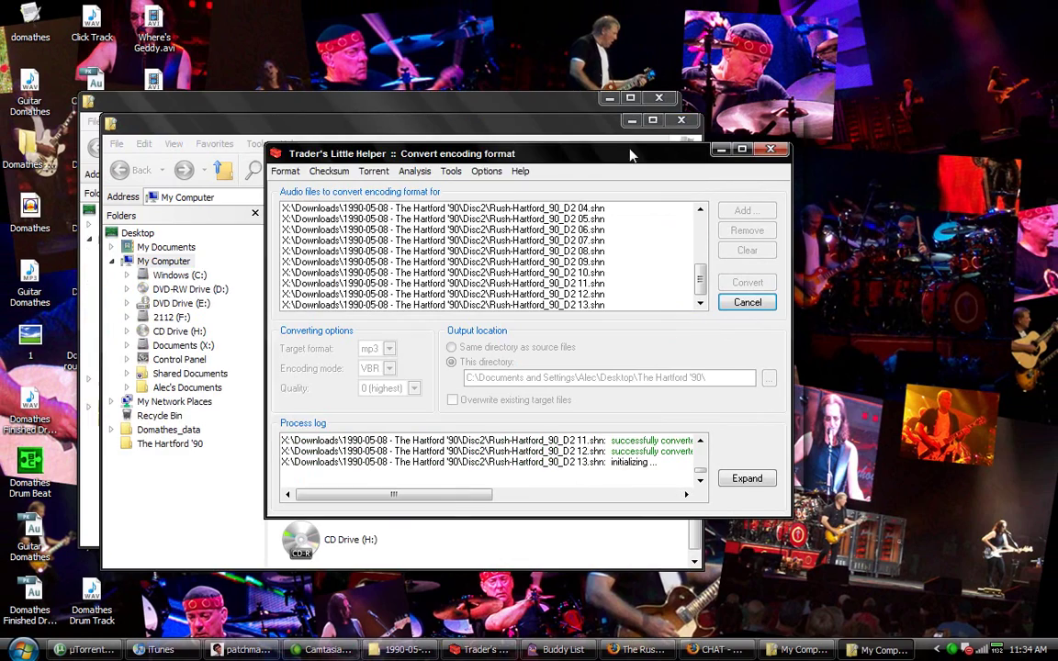
left_click(680, 120)
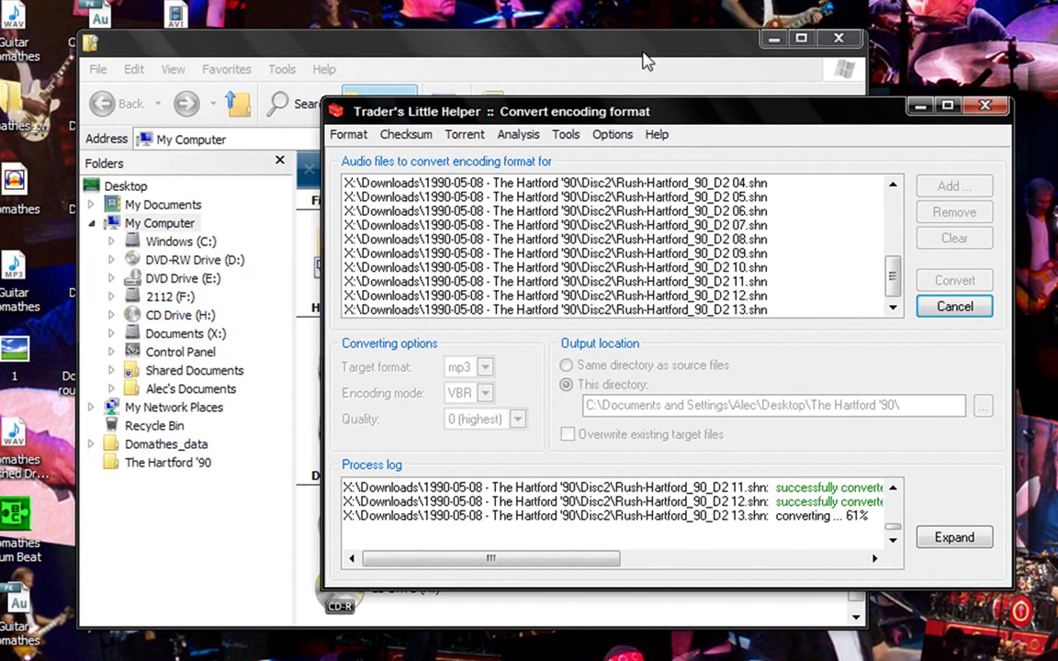
left_click(571, 43)
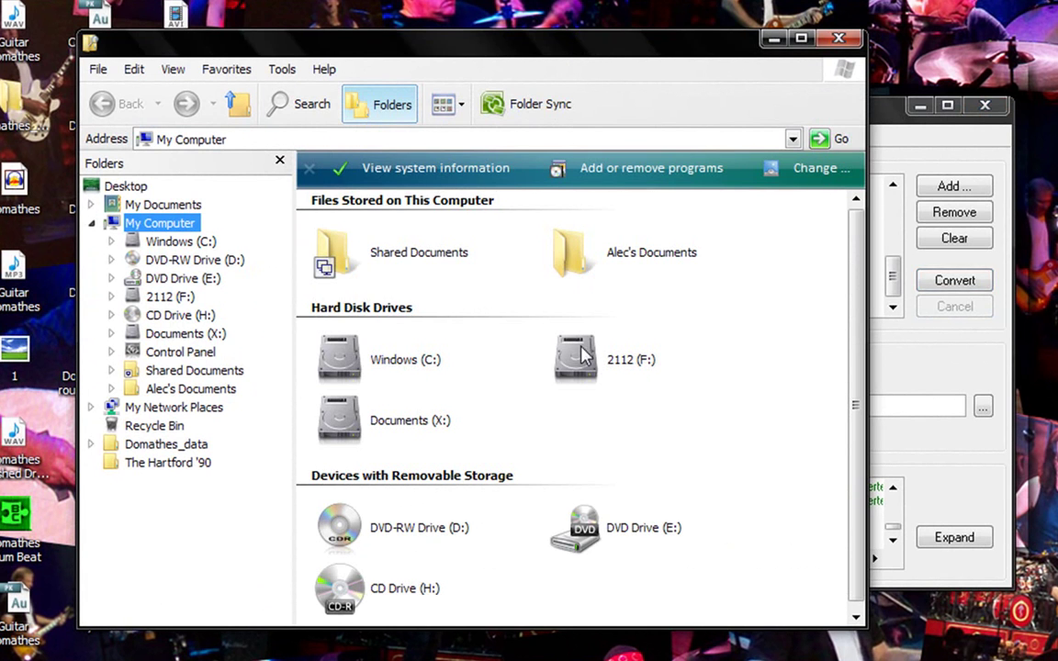
double_click(338, 415)
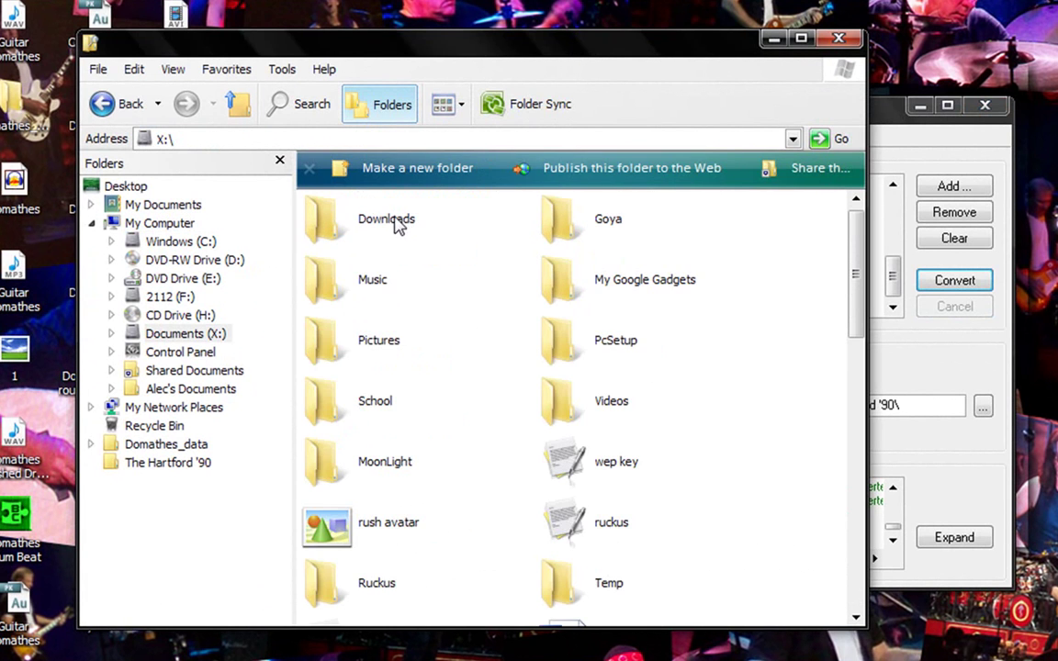
double_click(397, 226)
Open Disc1 inside the folder 1990-05-08 - The Hartford '90 to inspect its original SHN tracks and MD5 checksum file.
scroll(558, 386, "down", 5)
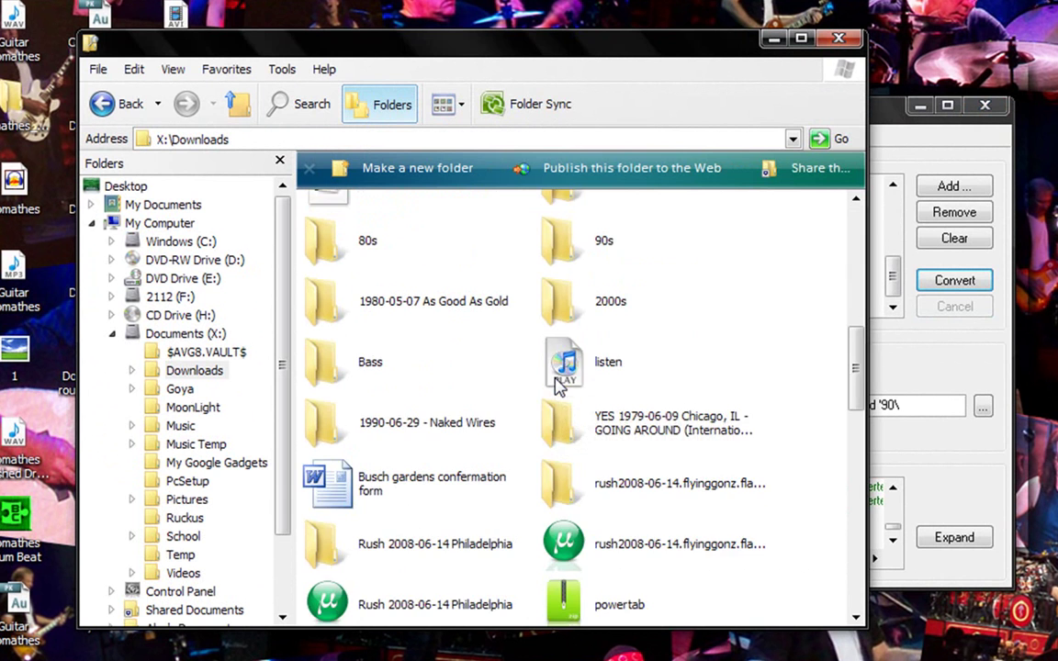
scroll(558, 385, "down", 3)
scroll(515, 473, "down", 5)
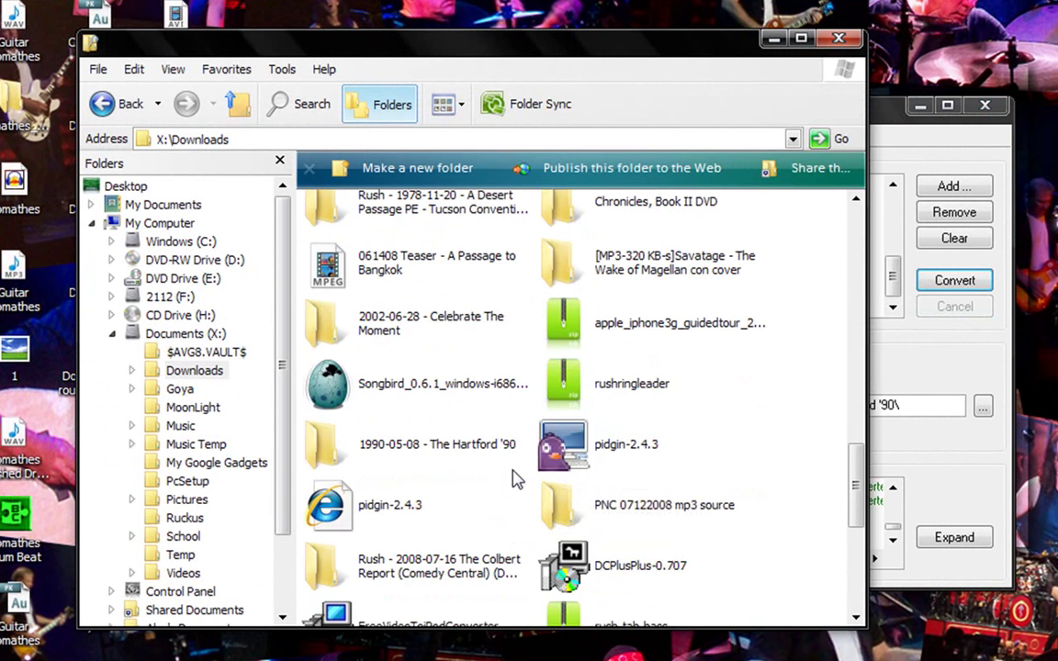
scroll(515, 478, "down", 5)
scroll(643, 349, "up", 8)
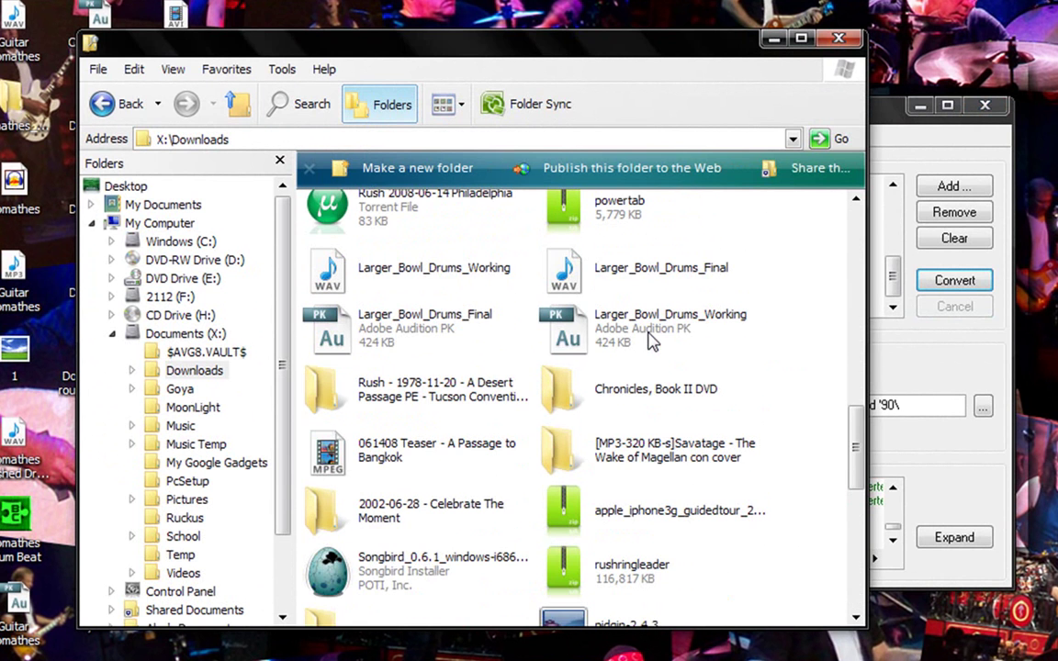
scroll(649, 342, "up", 2)
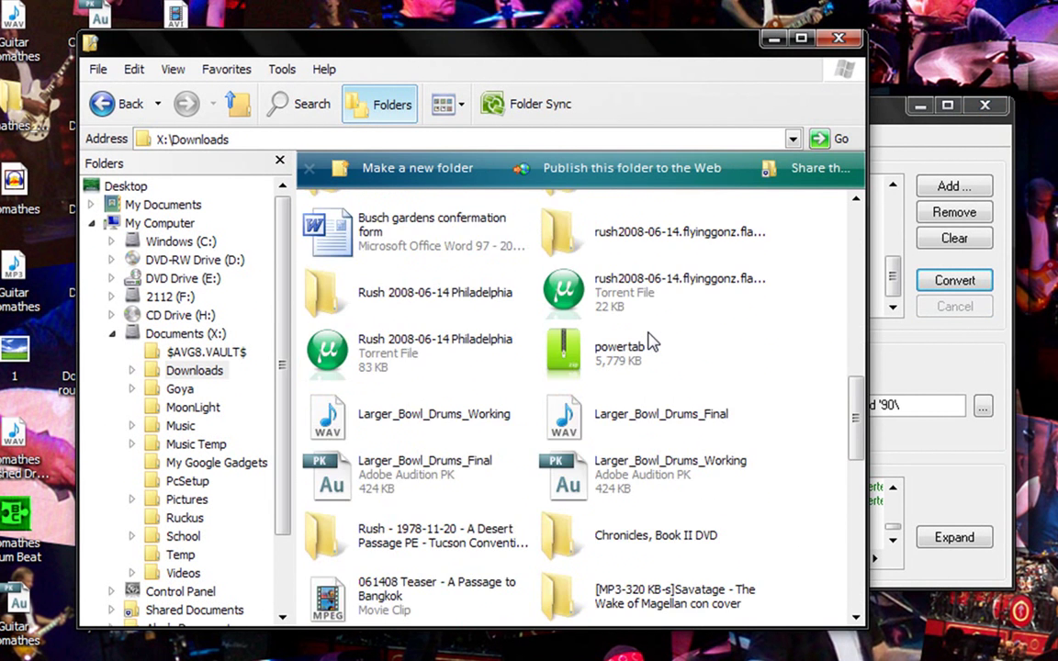
scroll(650, 342, "up", 2)
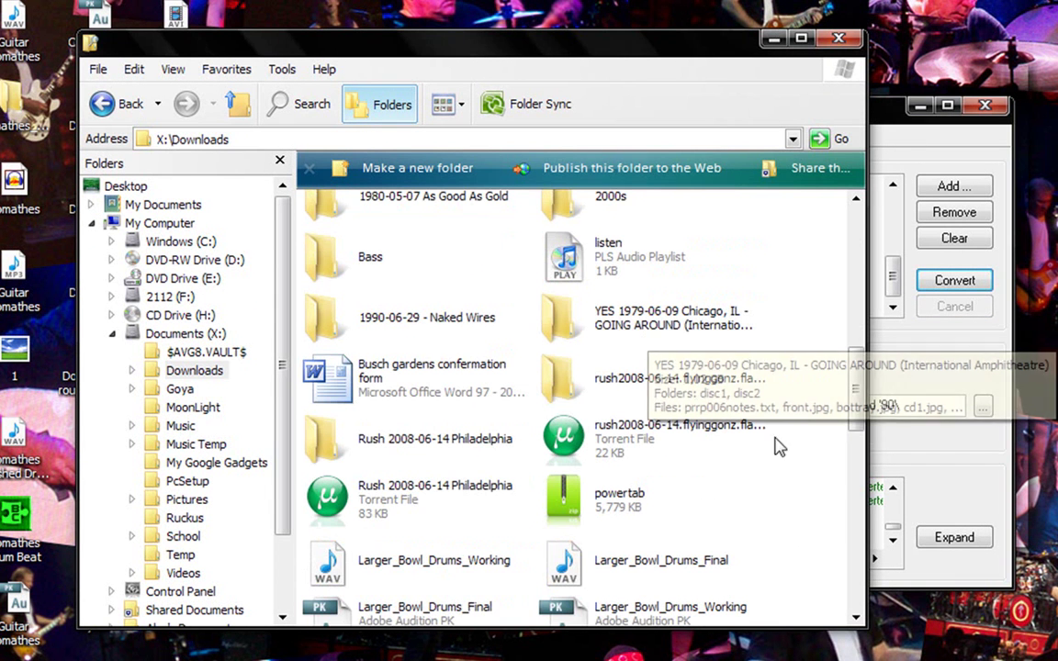
scroll(777, 448, "down", 5)
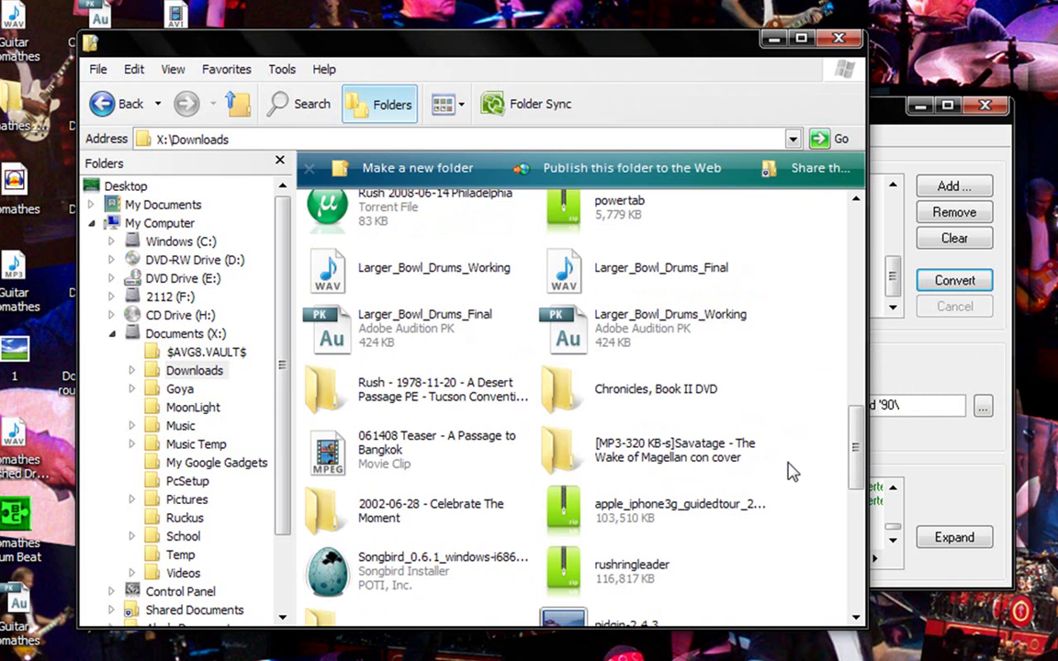
scroll(792, 471, "down", 2)
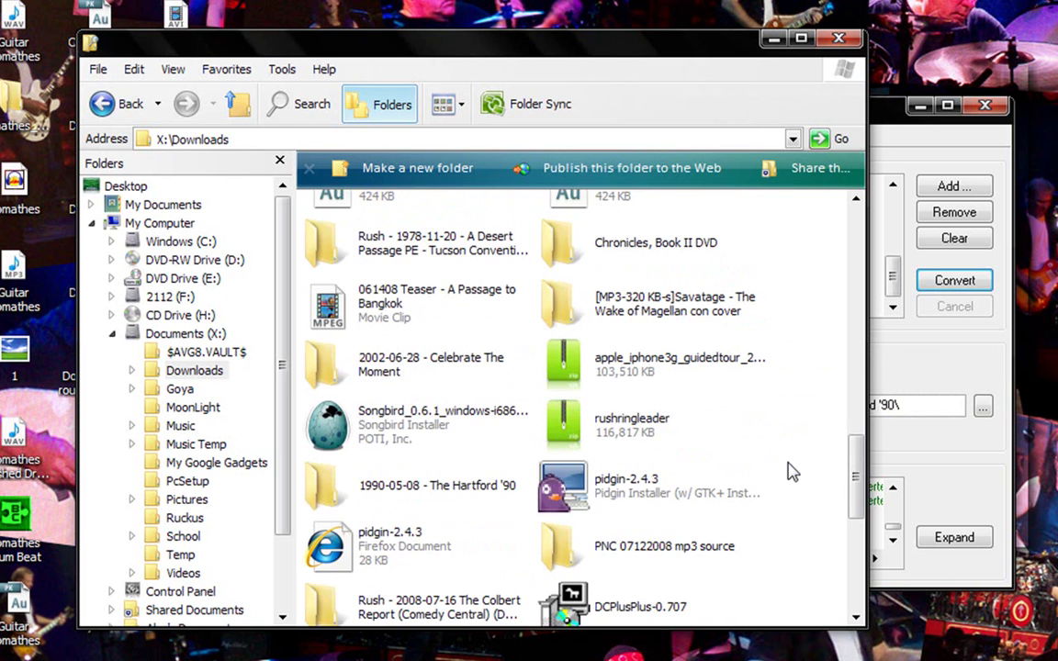
double_click(439, 486)
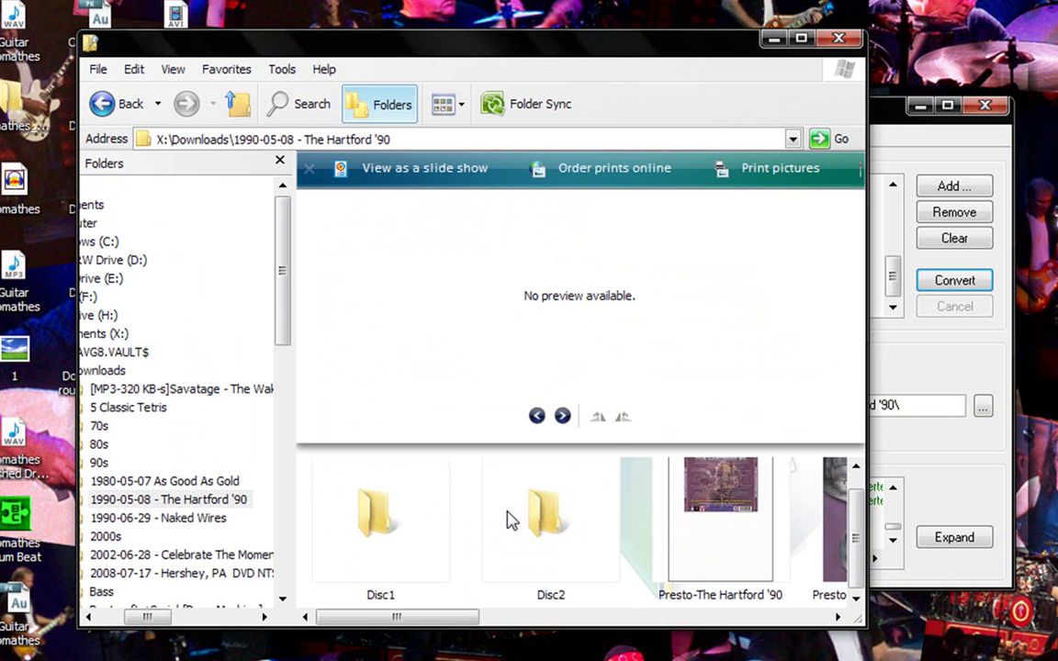
left_click_drag(404, 618, 262, 622)
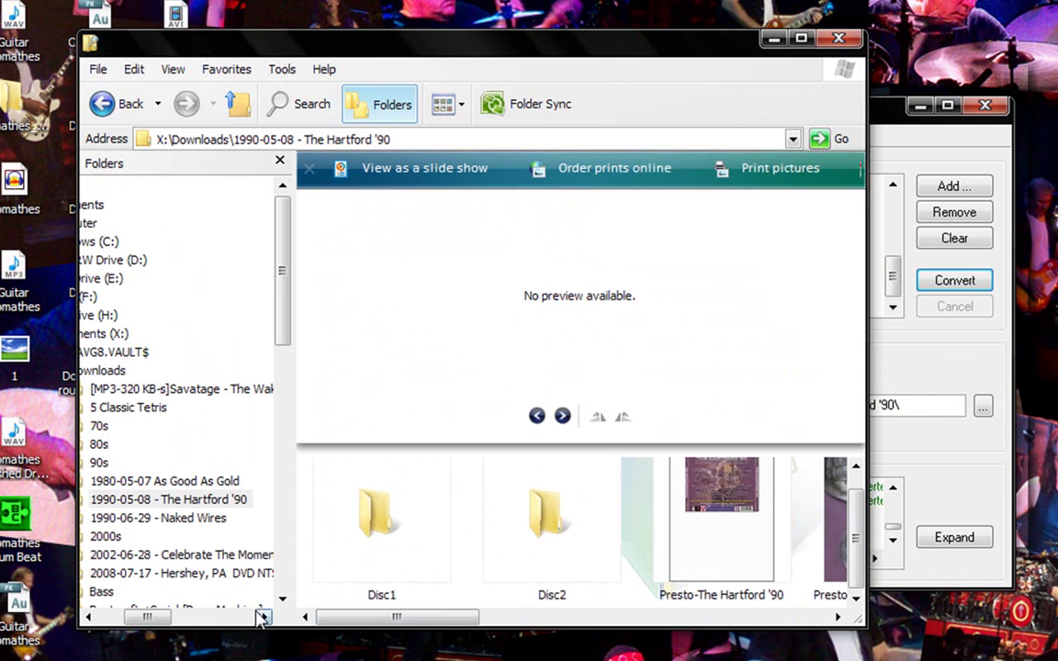
double_click(368, 508)
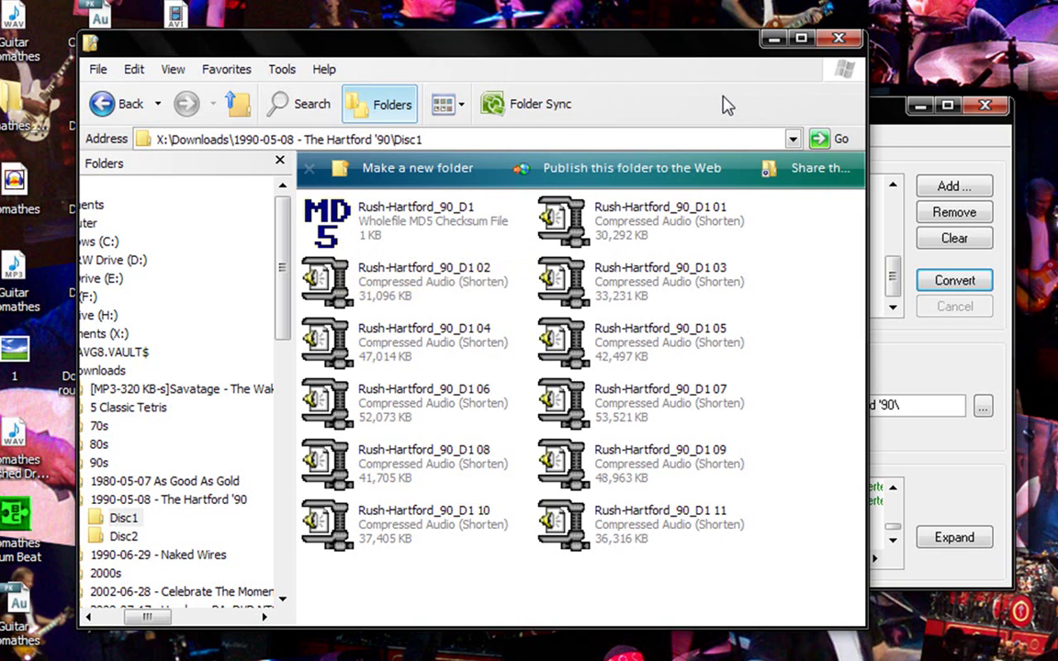
mouse_move(371, 224)
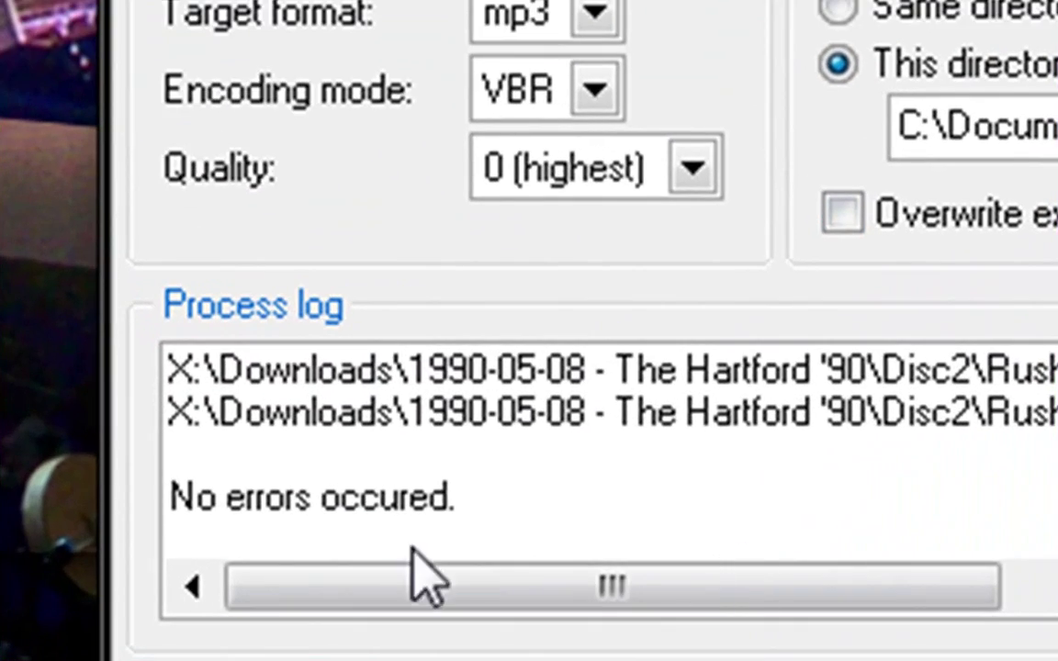
Examine the process log for errors and each track's conversion result, from the last Disc2 track back to the first Disc1 track.
left_click_drag(447, 496, 550, 496)
left_click(192, 497)
left_click(549, 496)
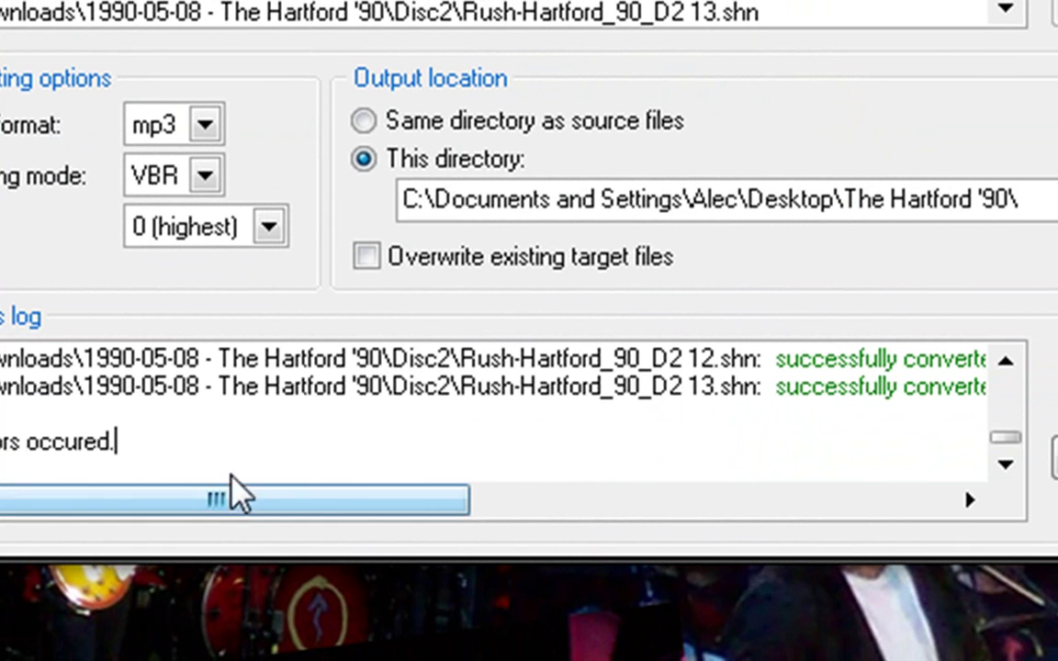
left_click_drag(236, 496, 397, 500)
left_click_drag(486, 386, 603, 373)
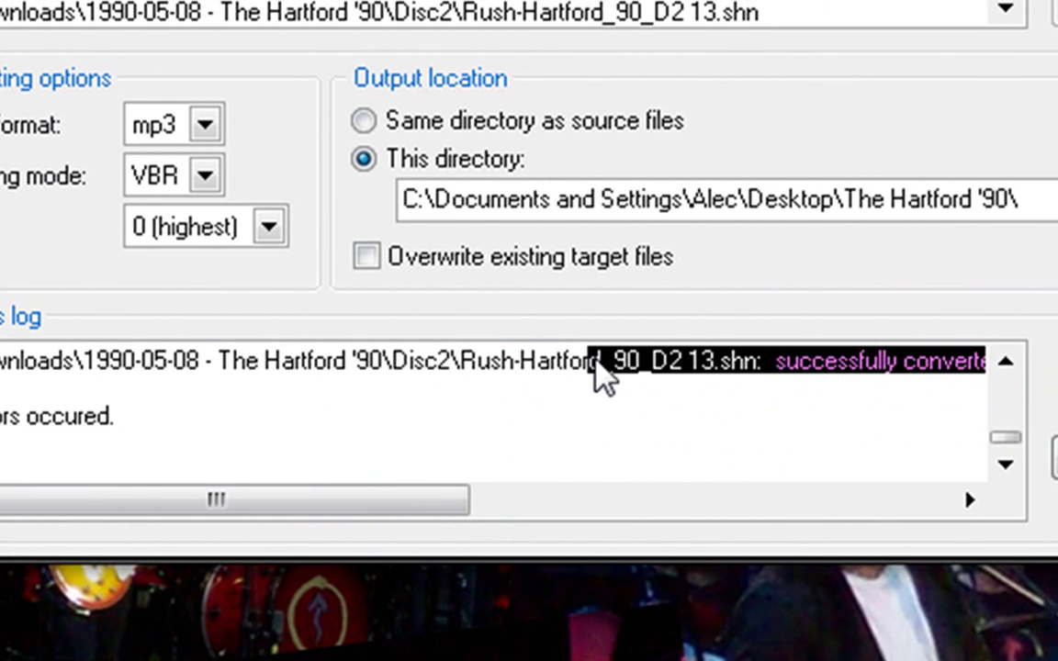
left_click(678, 444)
left_click_drag(386, 501, 647, 507)
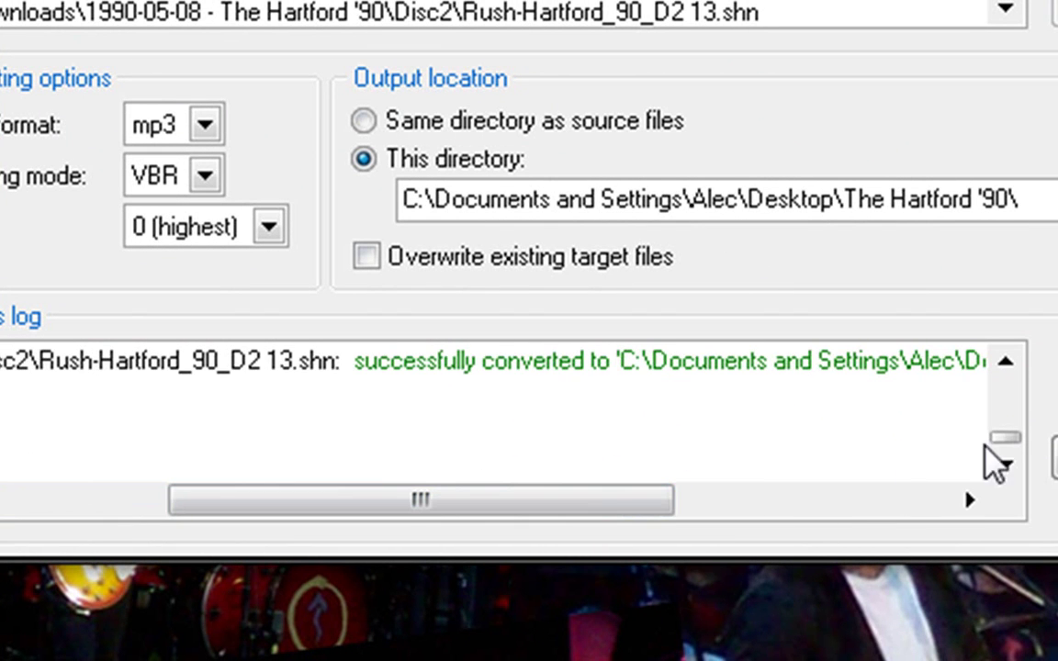
left_click_drag(1005, 437, 994, 357)
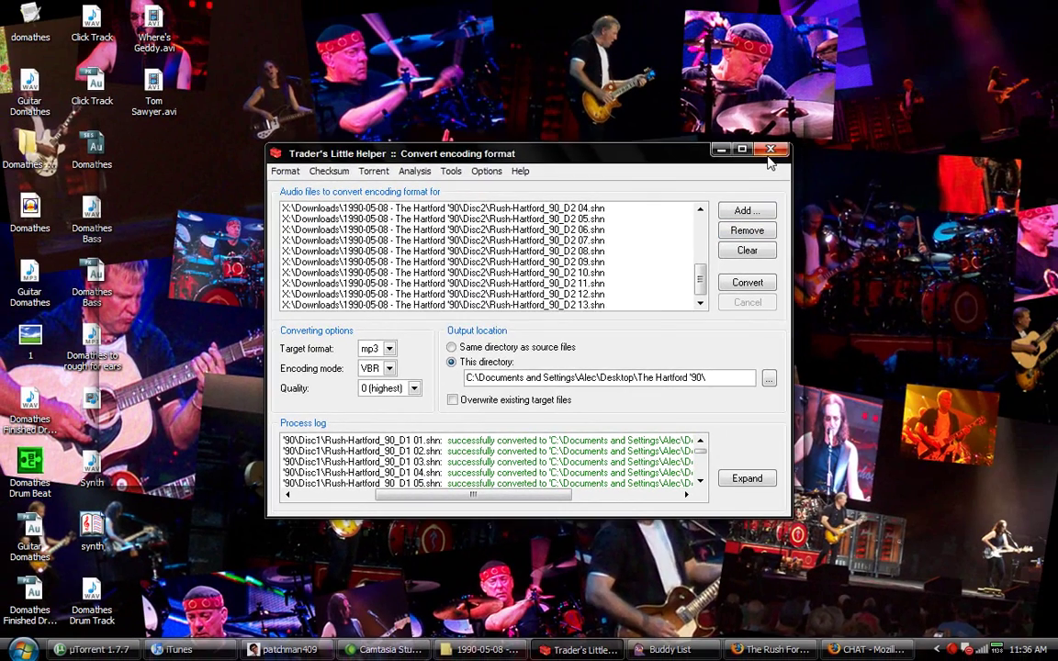
Close Trader's Little Helper and confirm the exit.
left_click(815, 90)
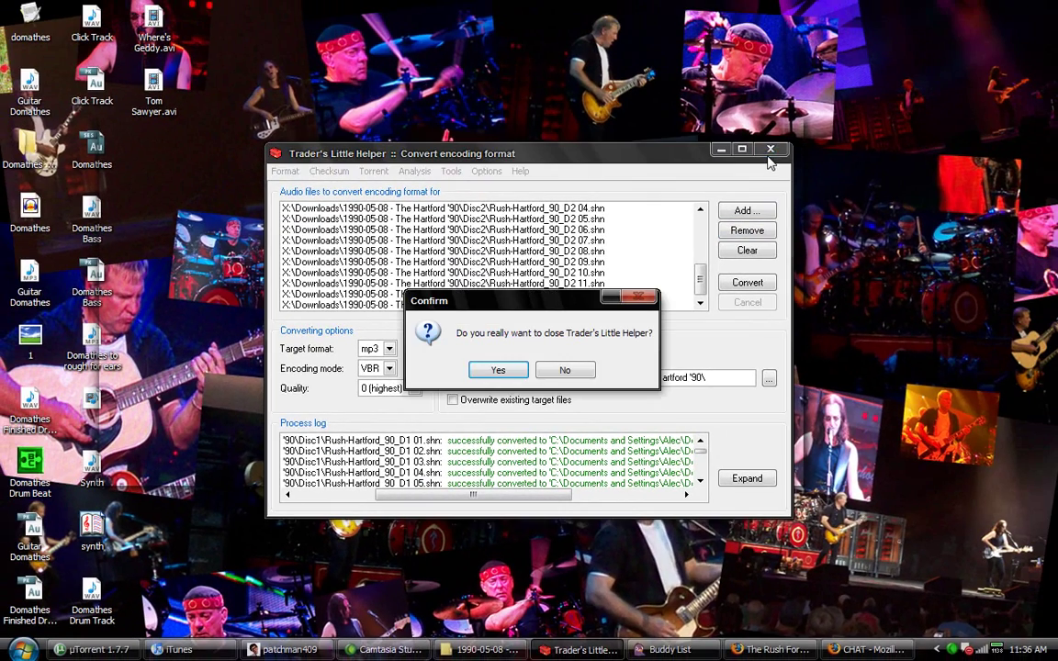
left_click(499, 372)
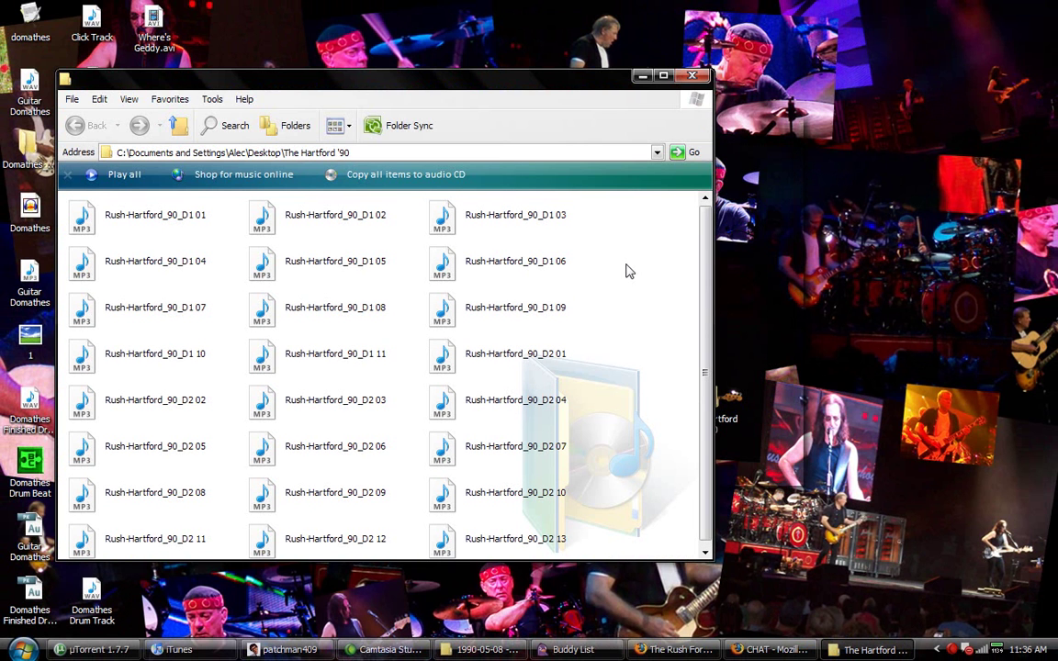
Select all the mp3 tracks from Rush-Hartford_90_D1 01 through Rush-Hartford_90_D2 13 and open their advanced summary properties.
left_click(173, 228)
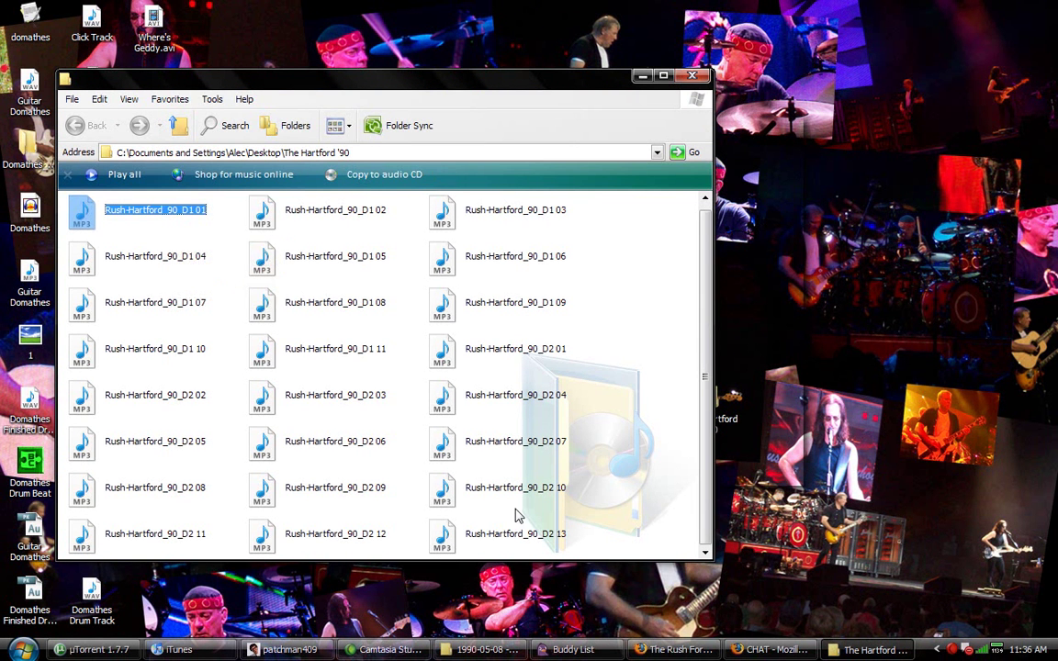
left_click(513, 540, "shift")
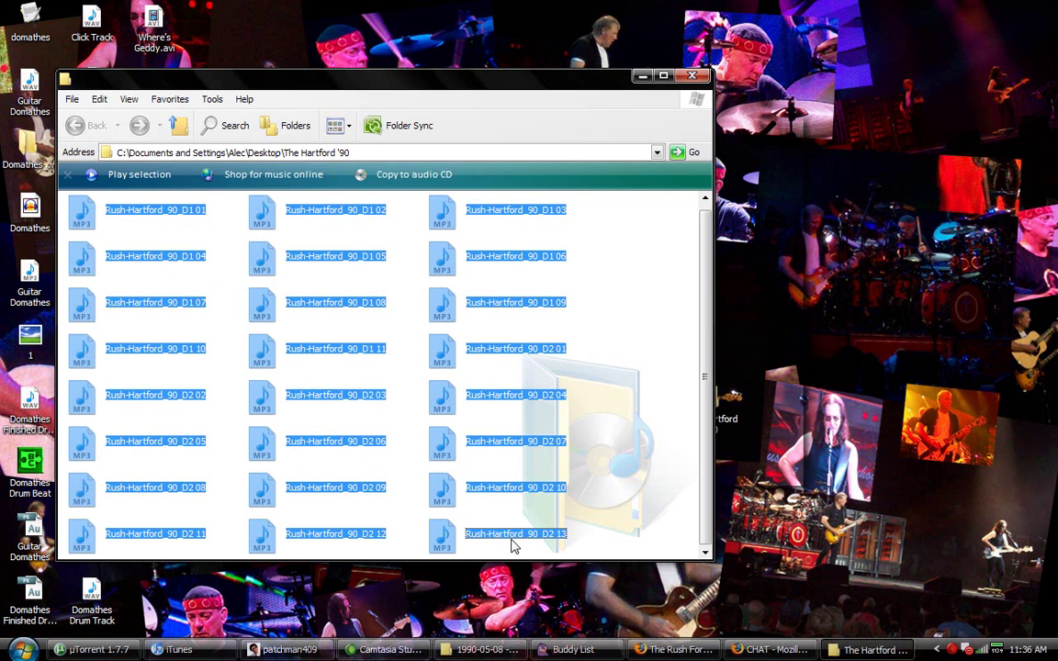
double_click(513, 540)
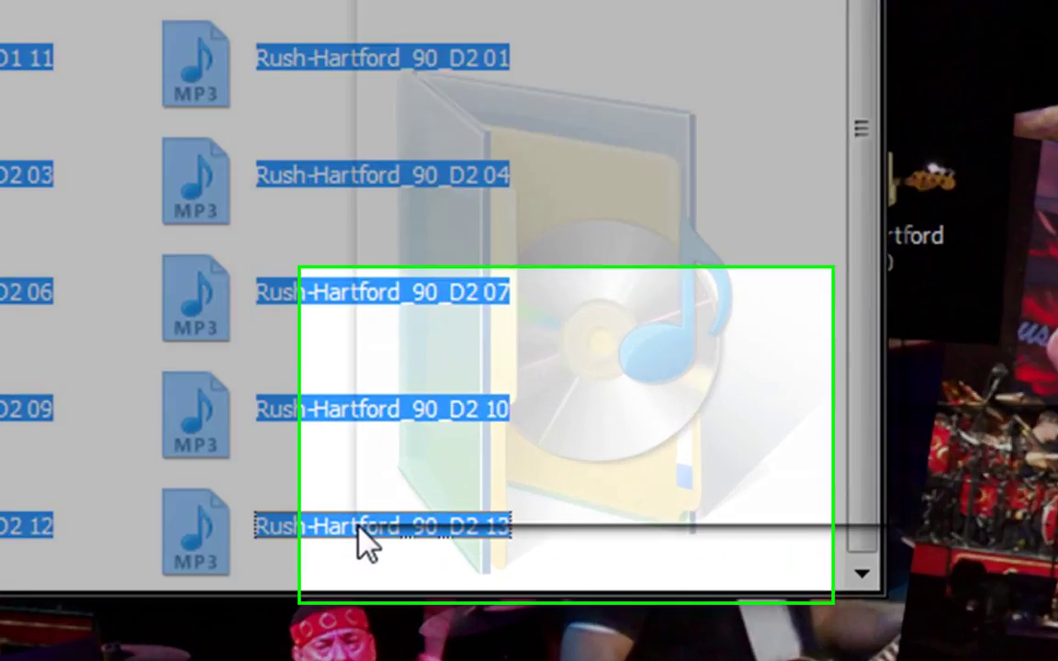
right_click(510, 541)
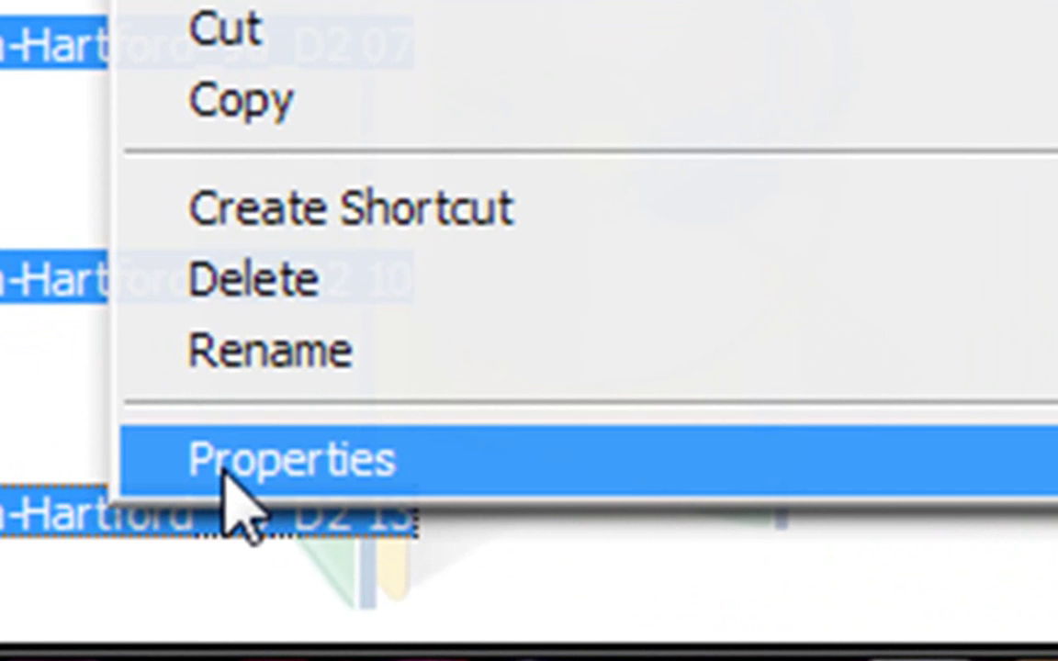
left_click(226, 476)
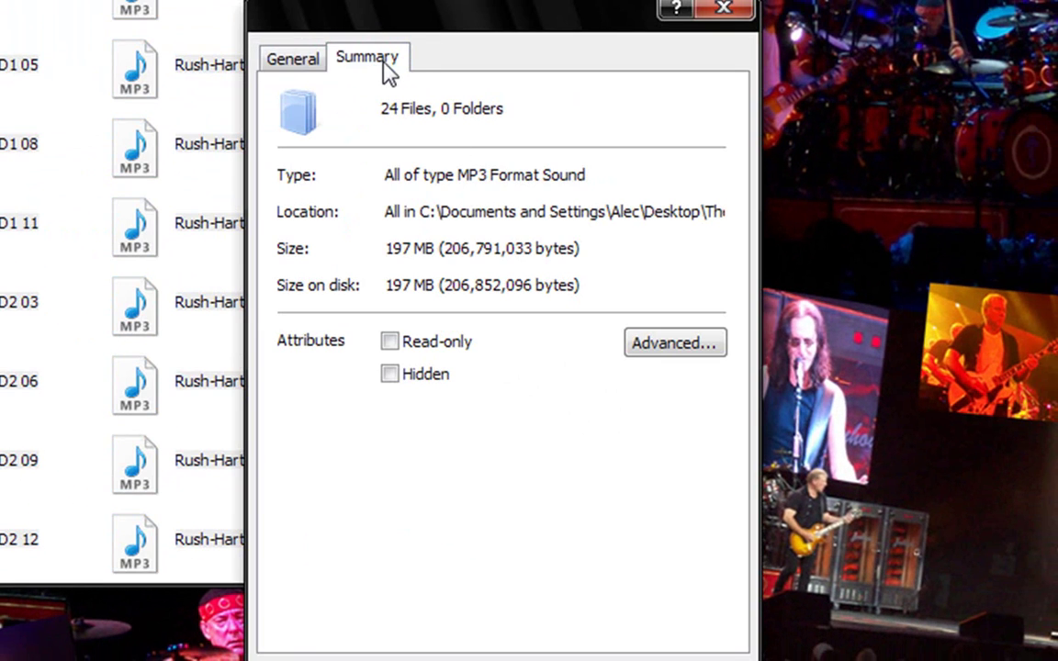
left_click(384, 64)
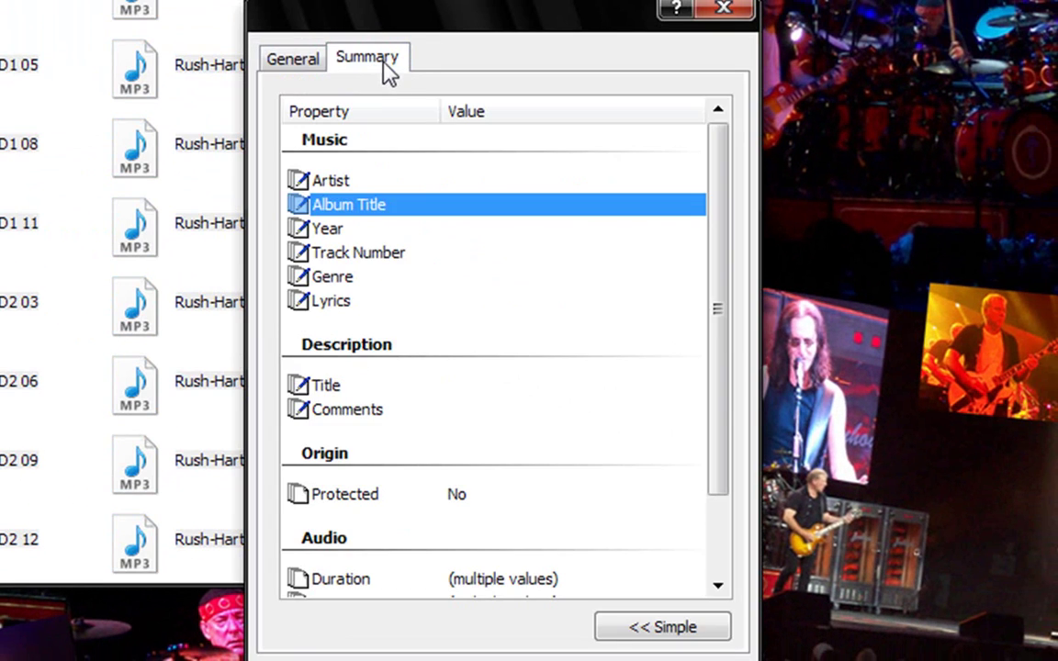
left_click(641, 633)
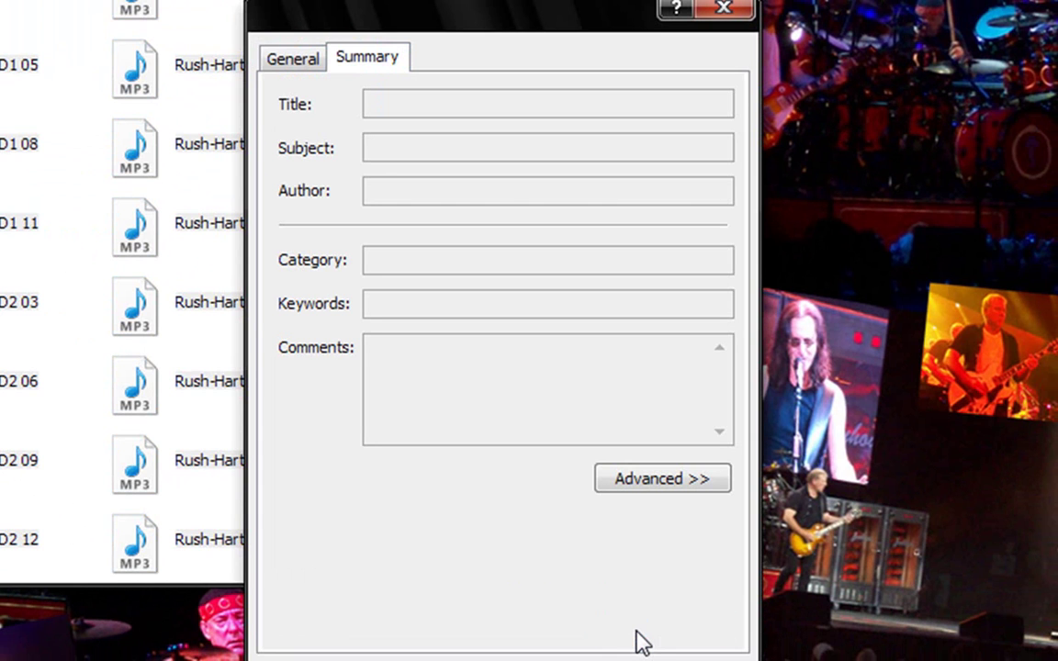
left_click(651, 484)
Tag the selected tracks with artist Rush, album title The Hartford '90 and year 1990, and save the properties.
left_click(475, 181)
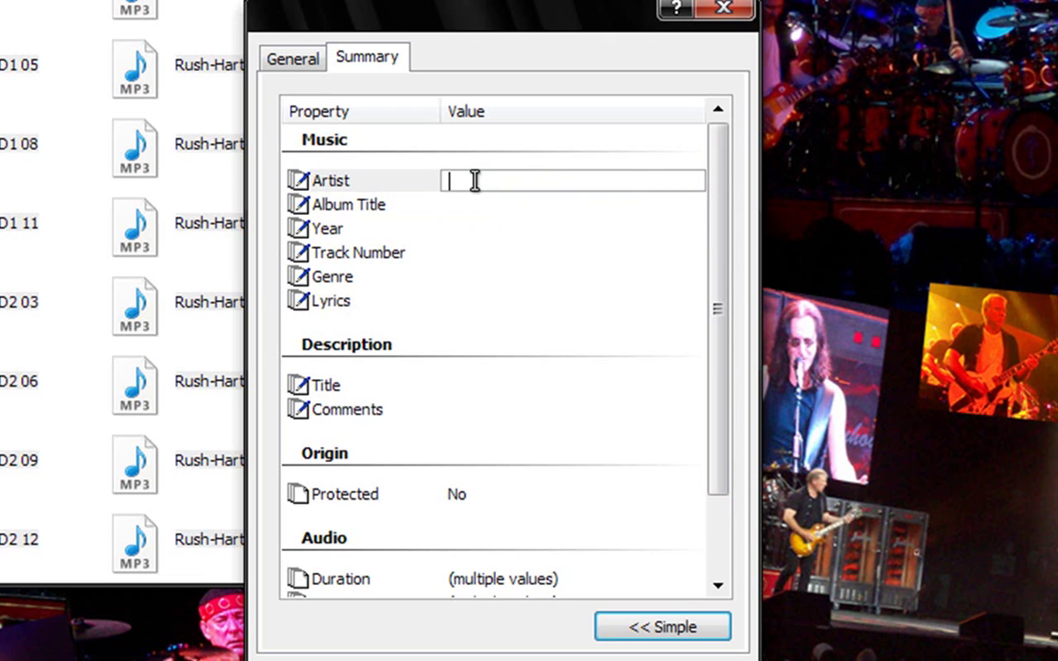
type("Rush")
left_click(477, 200)
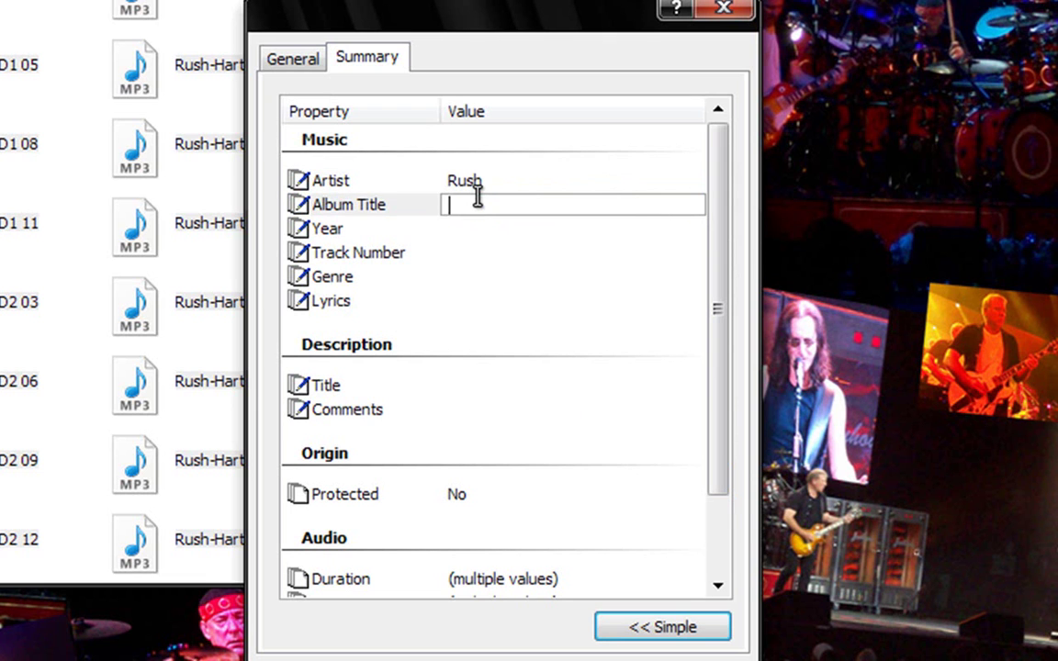
type("The Hartford '90")
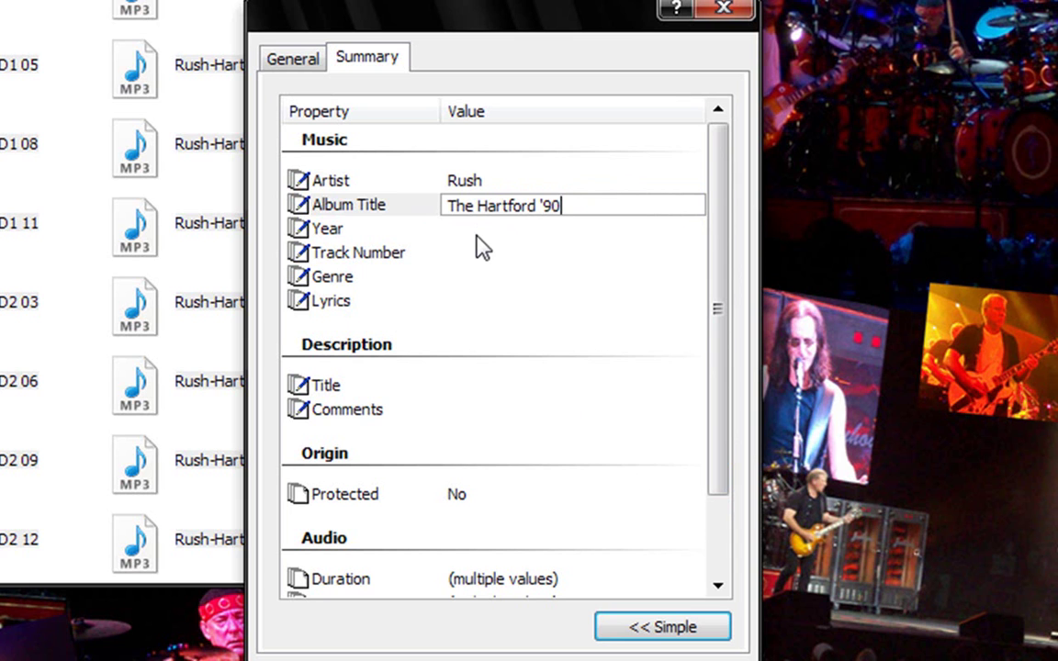
left_click(476, 230)
type("1")
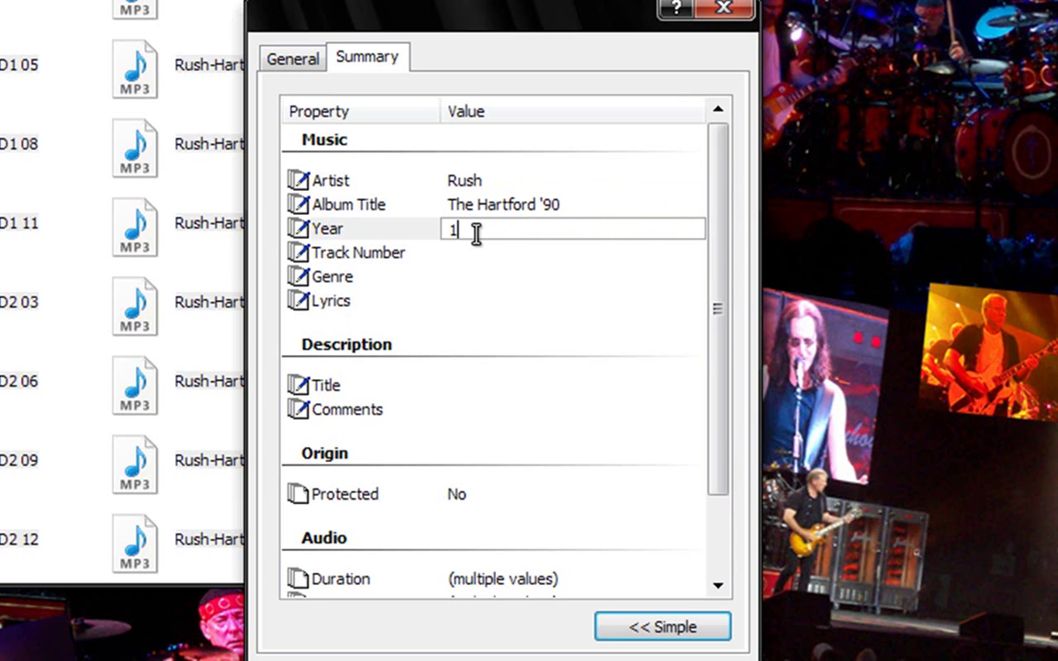
type("990")
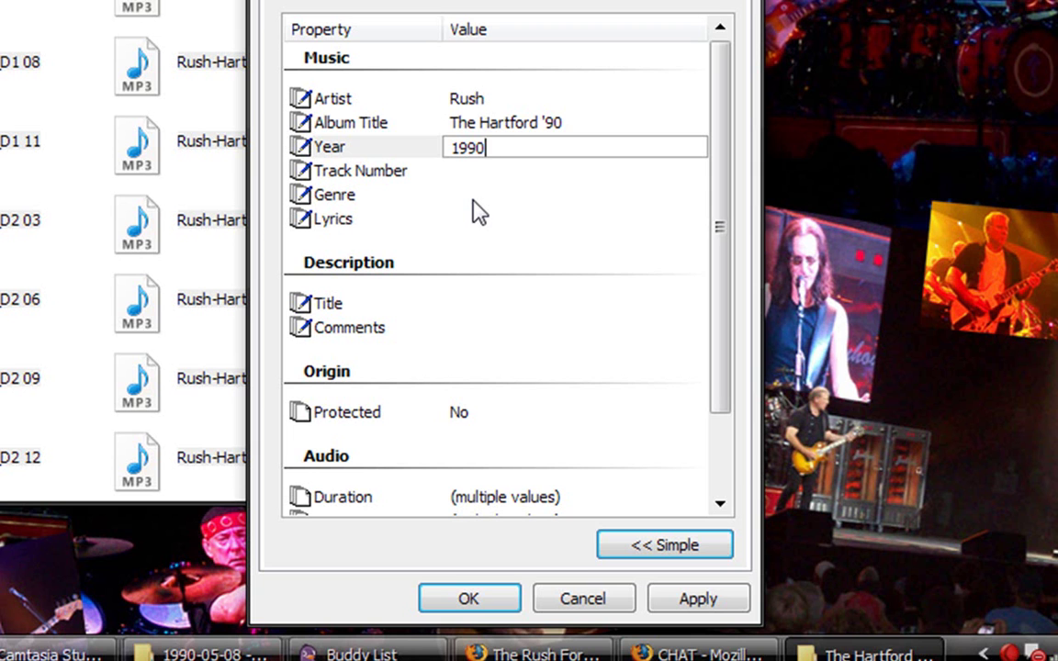
left_click(503, 603)
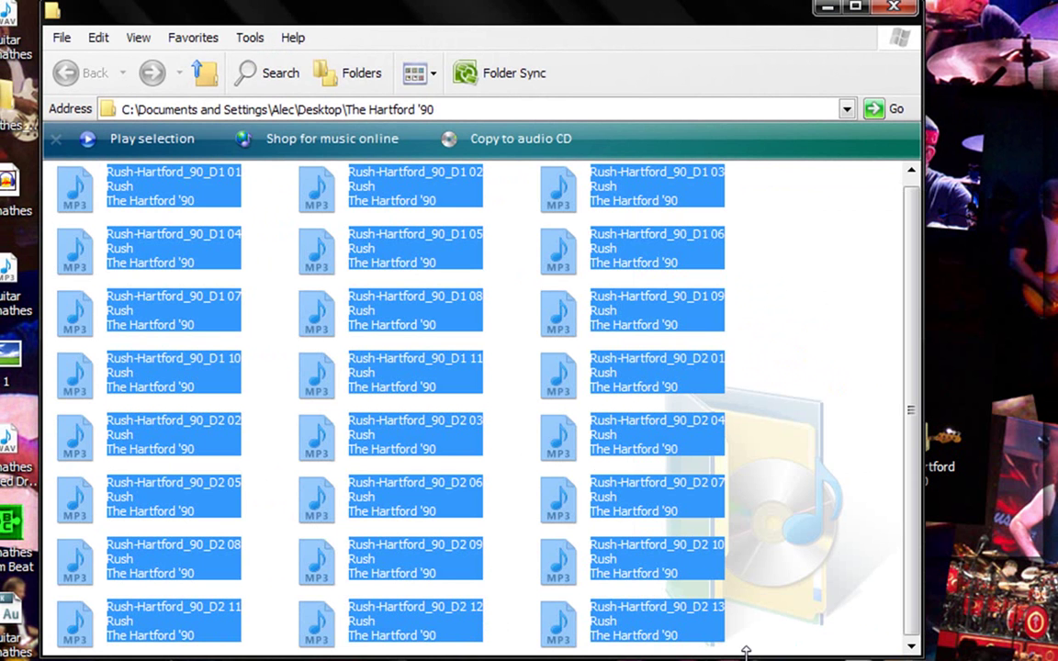
Deselect the tracks and open the Downloads folder on the Documents (X:) drive in a new My Computer window.
left_click(808, 456)
key("super+e")
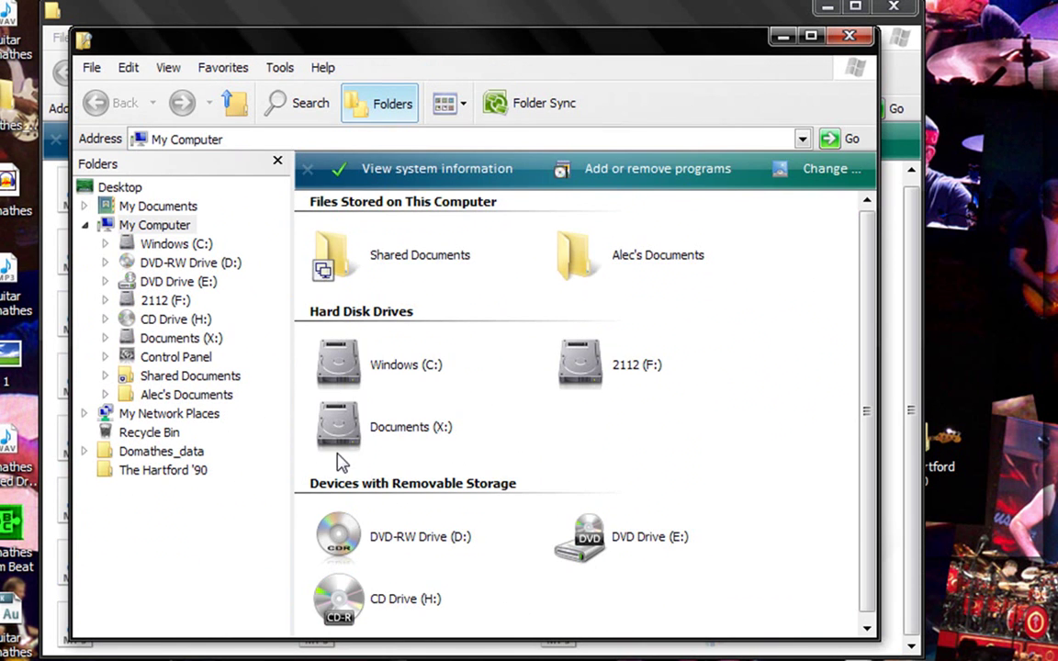
double_click(345, 427)
left_click(372, 230)
double_click(373, 231)
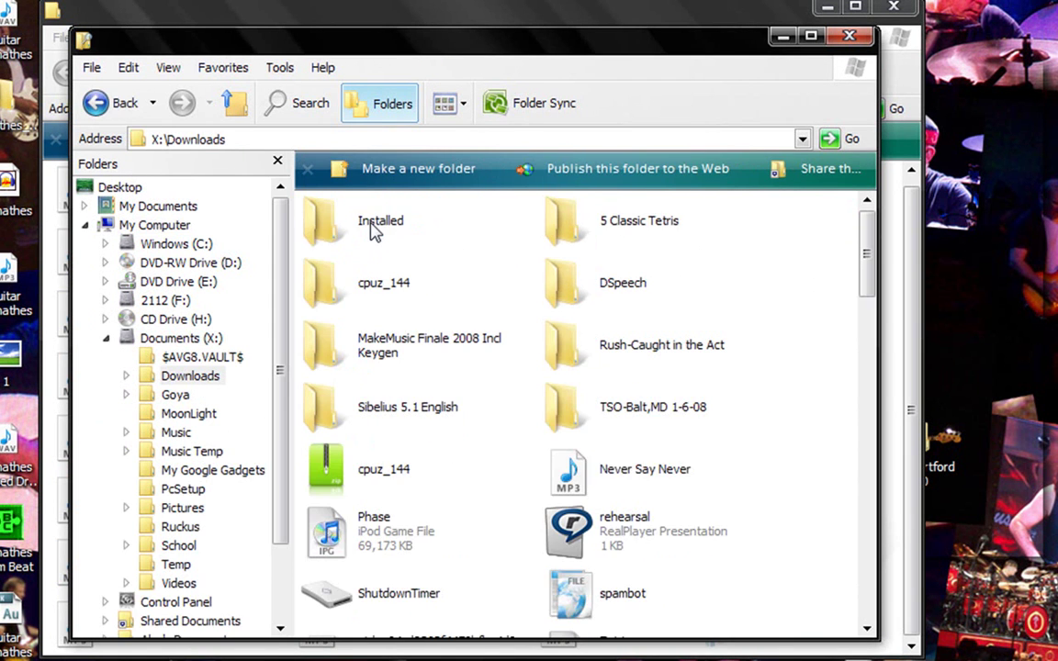
Find and open the folder 1990-05-08 - The Hartford '90 within Downloads.
scroll(422, 446, "down", 5)
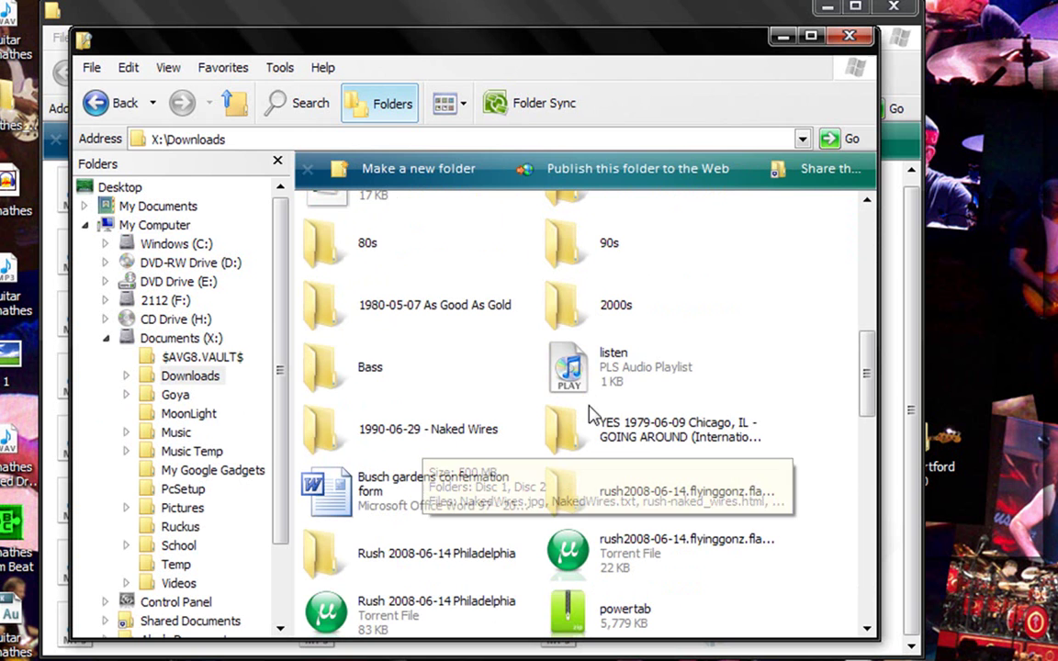
scroll(483, 503, "up", 3)
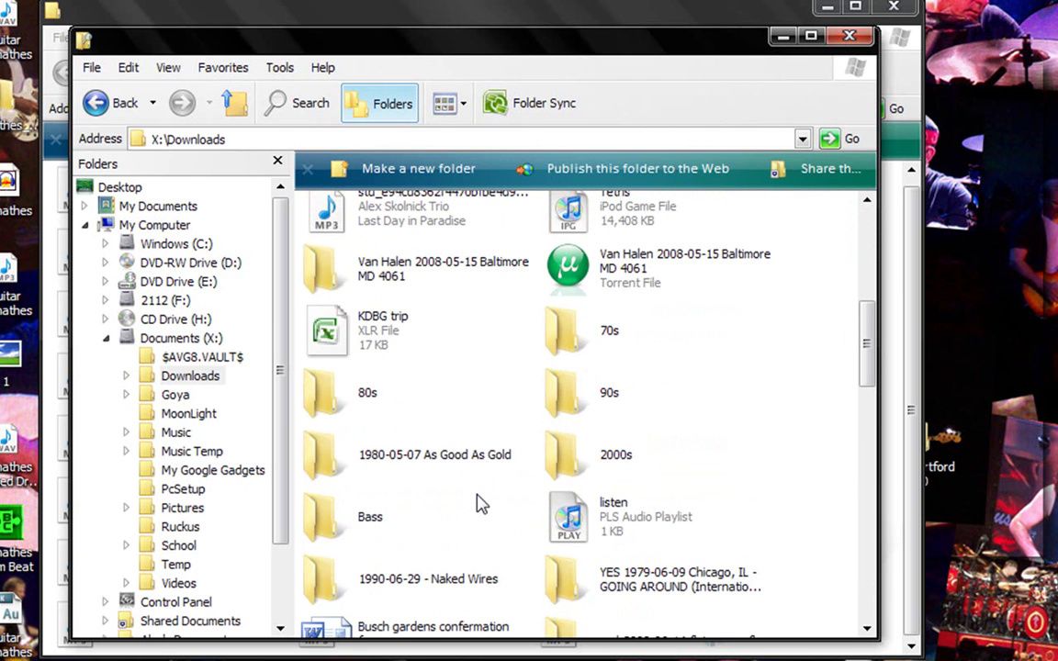
scroll(480, 504, "up", 3)
scroll(478, 496, "down", 10)
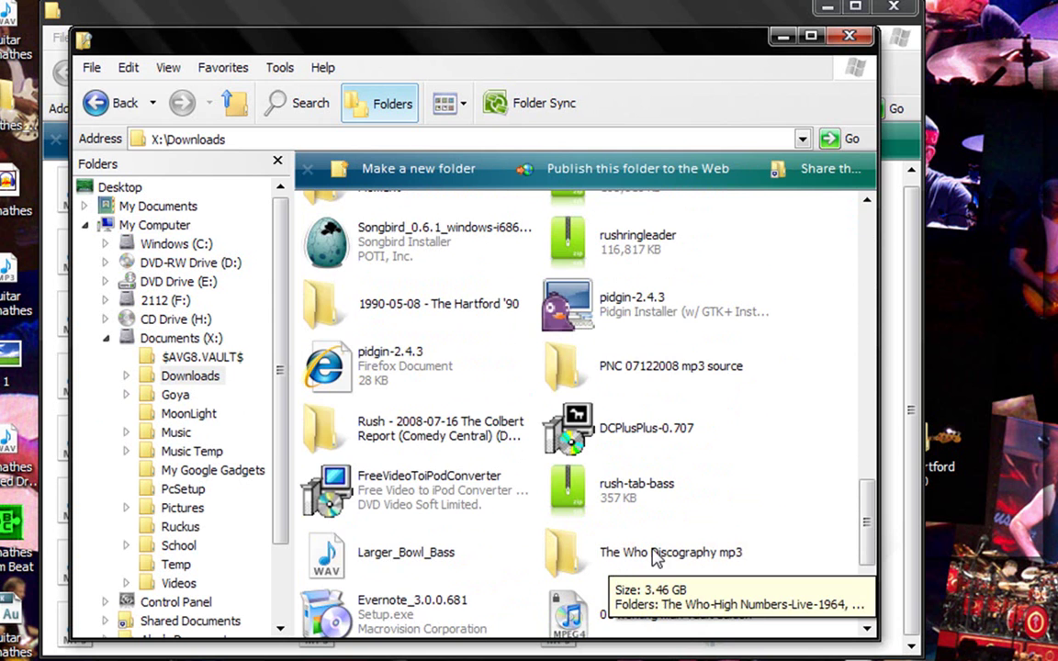
scroll(656, 556, "down", 3)
scroll(656, 557, "up", 6)
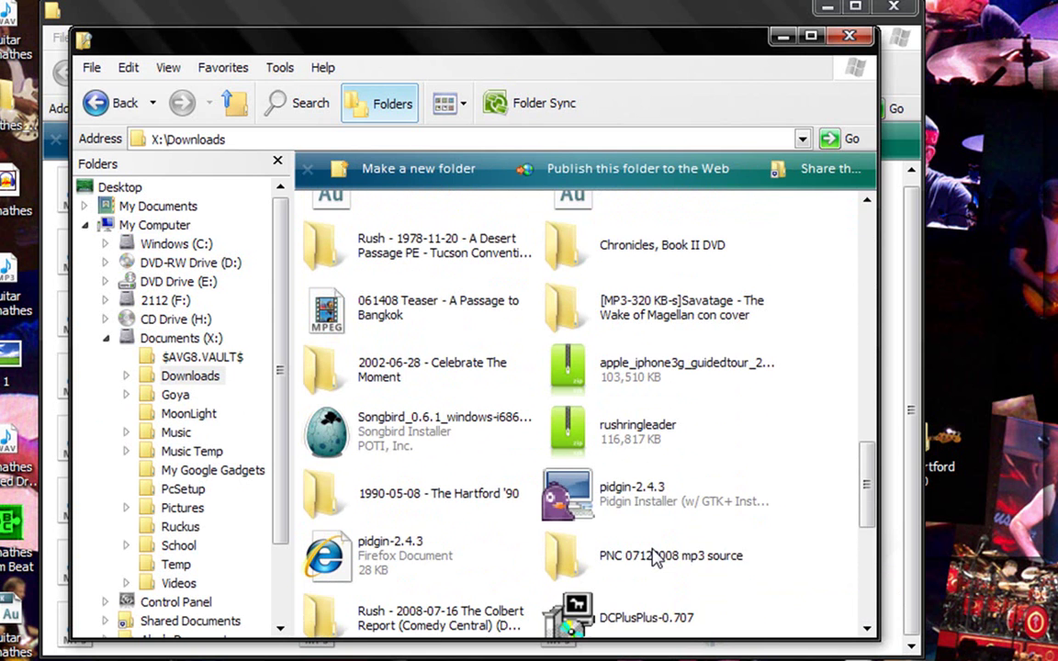
double_click(425, 500)
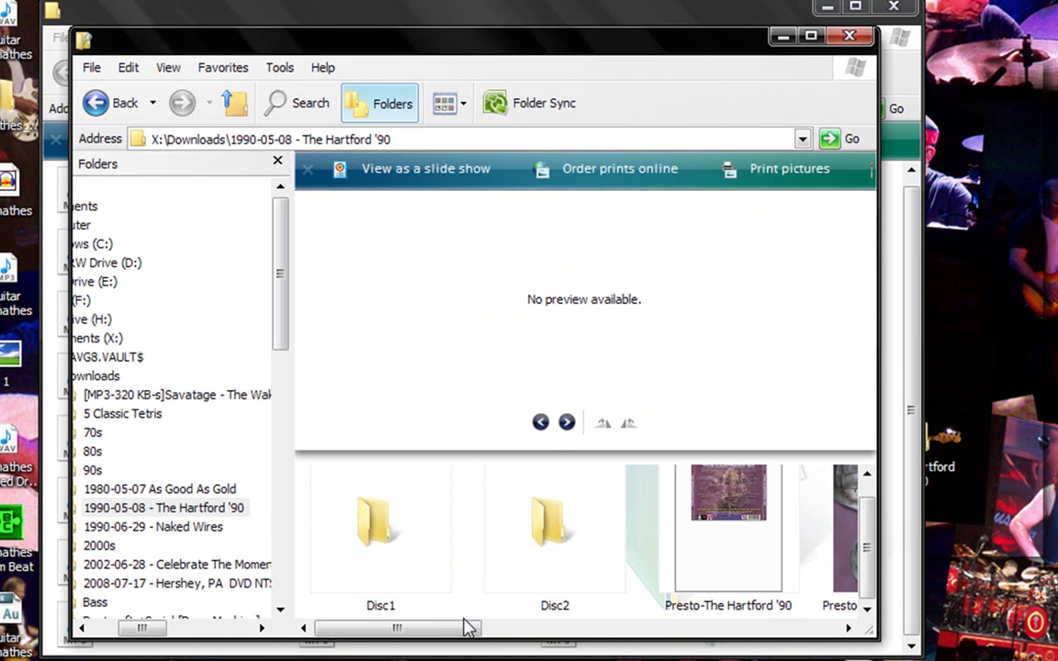
Open the TheHartford90 text file stored in the concert folder.
left_click_drag(456, 631, 792, 630)
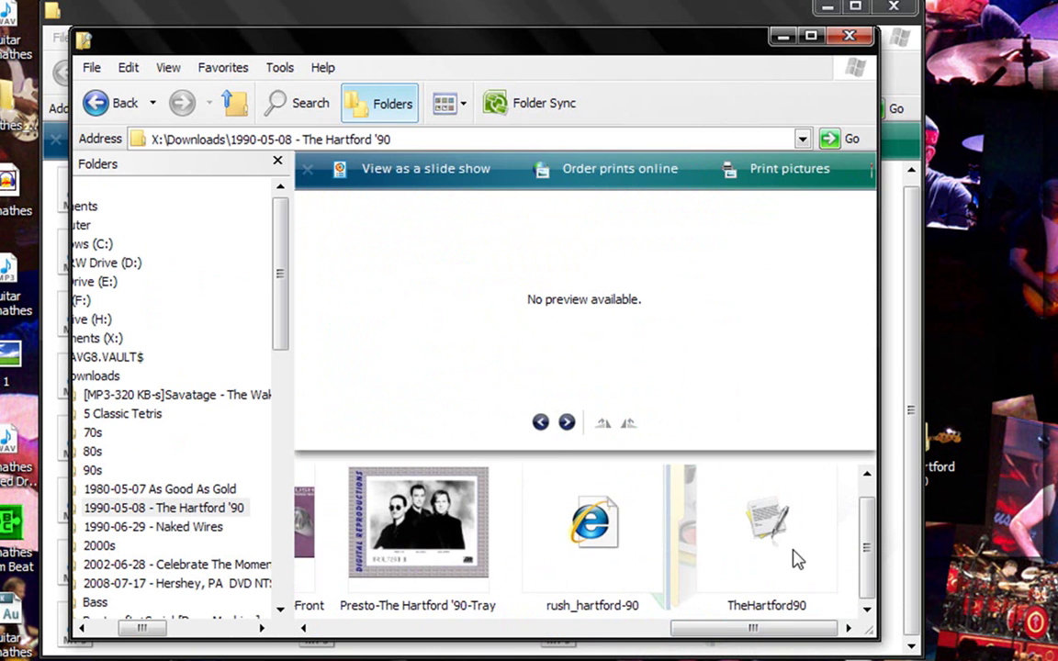
left_click(795, 559)
double_click(795, 559)
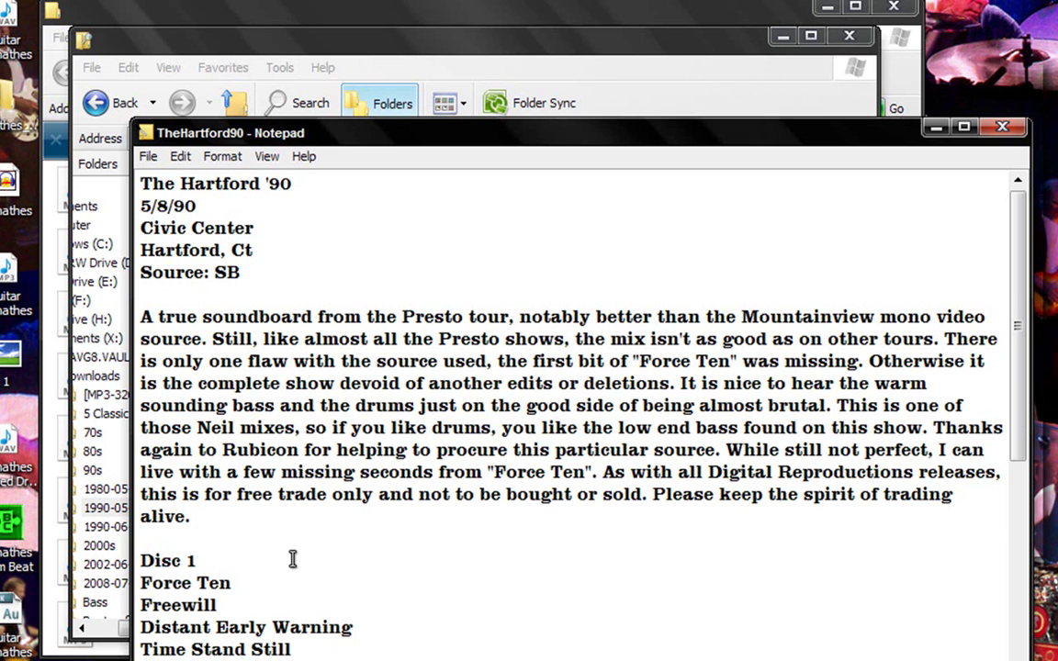
Number the Disc 1 songs Force Ten, Freewill and Distant Early Warning as 1, 2 and 3 in the set list.
scroll(292, 559, "down", 3)
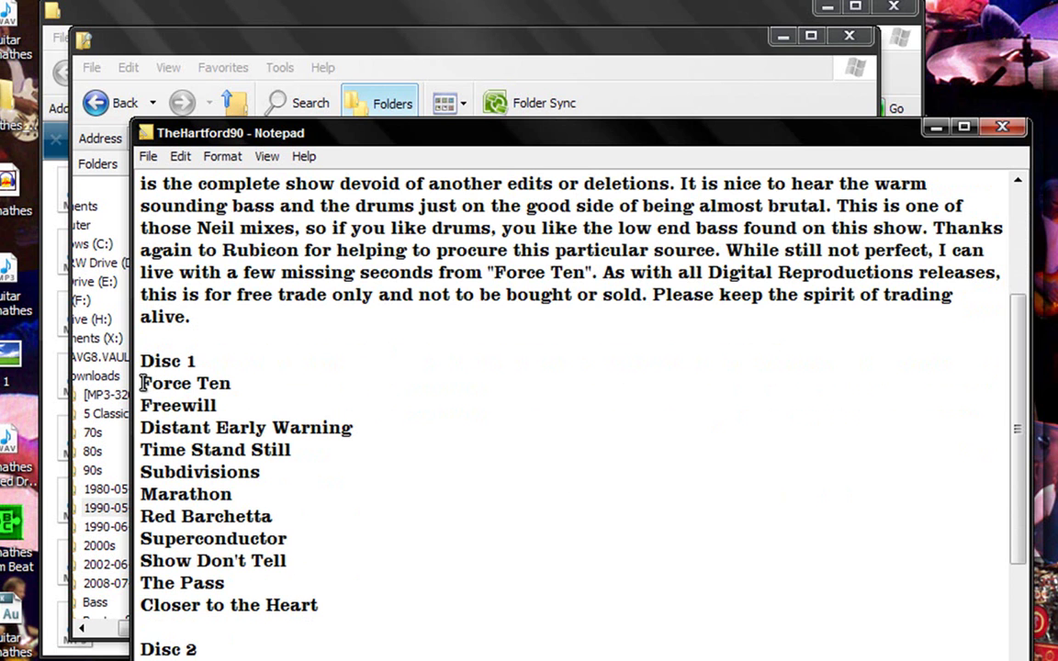
left_click_drag(144, 380, 380, 652)
left_click(381, 653)
scroll(381, 653, "down", 4)
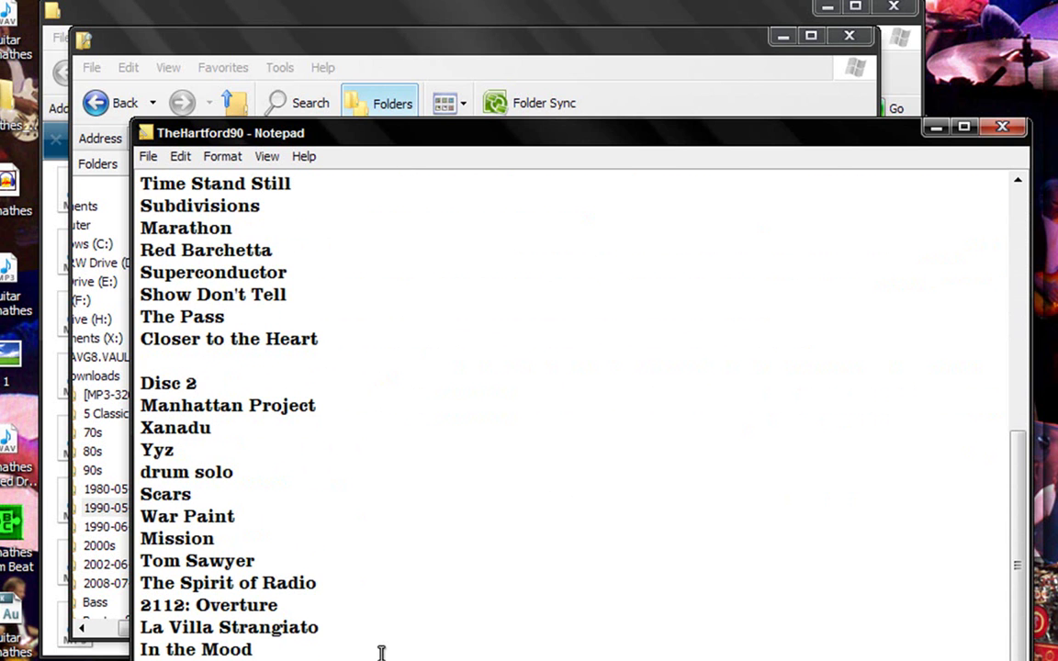
scroll(381, 653, "up", 2)
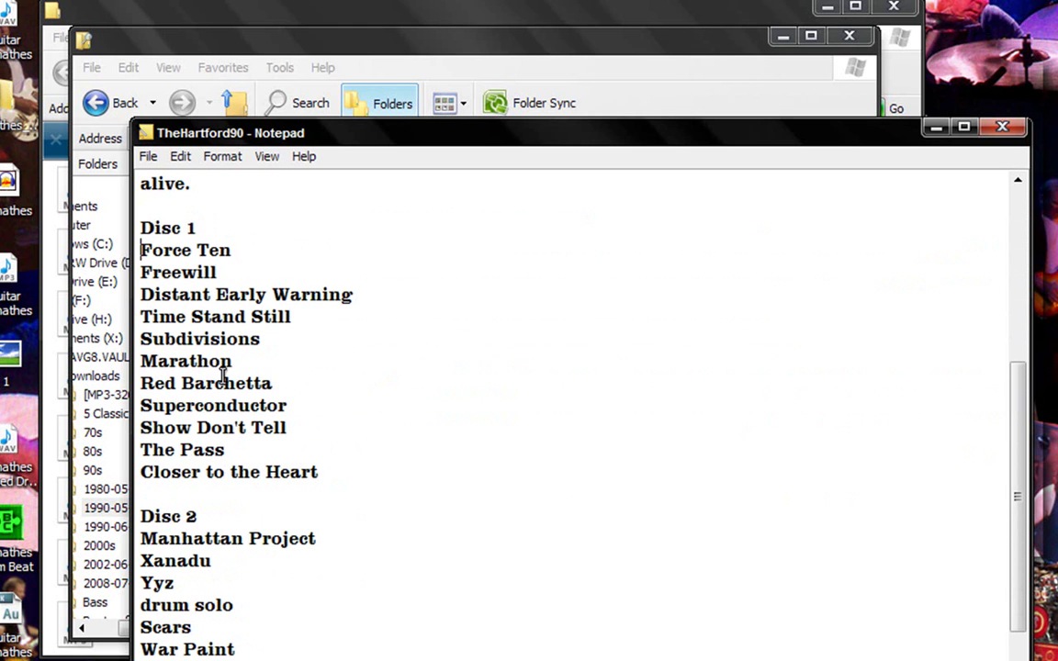
type("1")
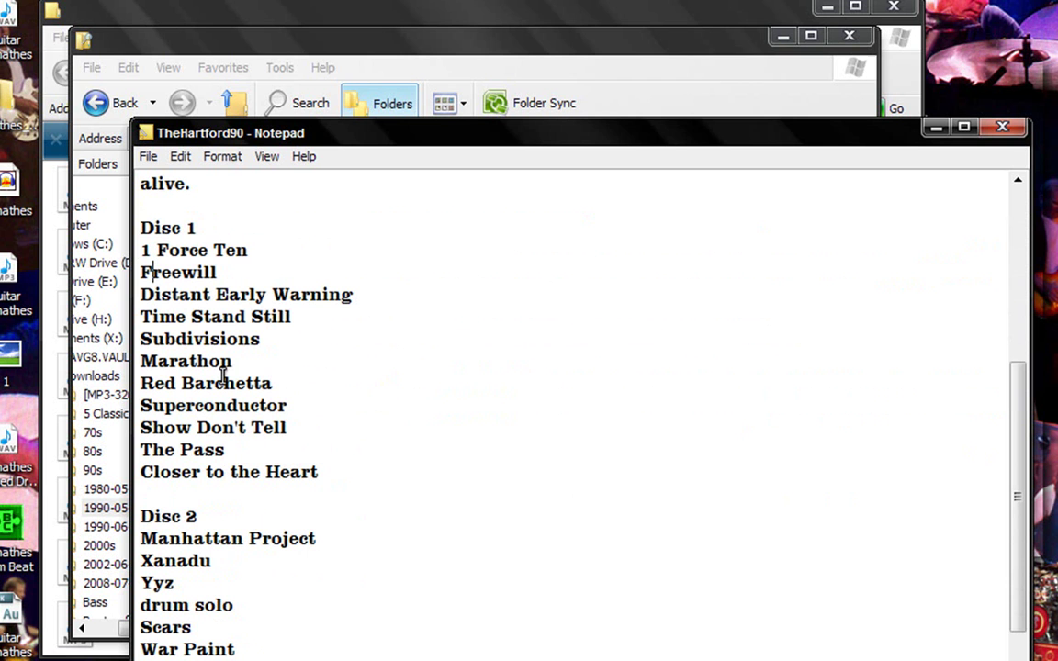
key("Down")
key("Home")
type("2")
key("Down")
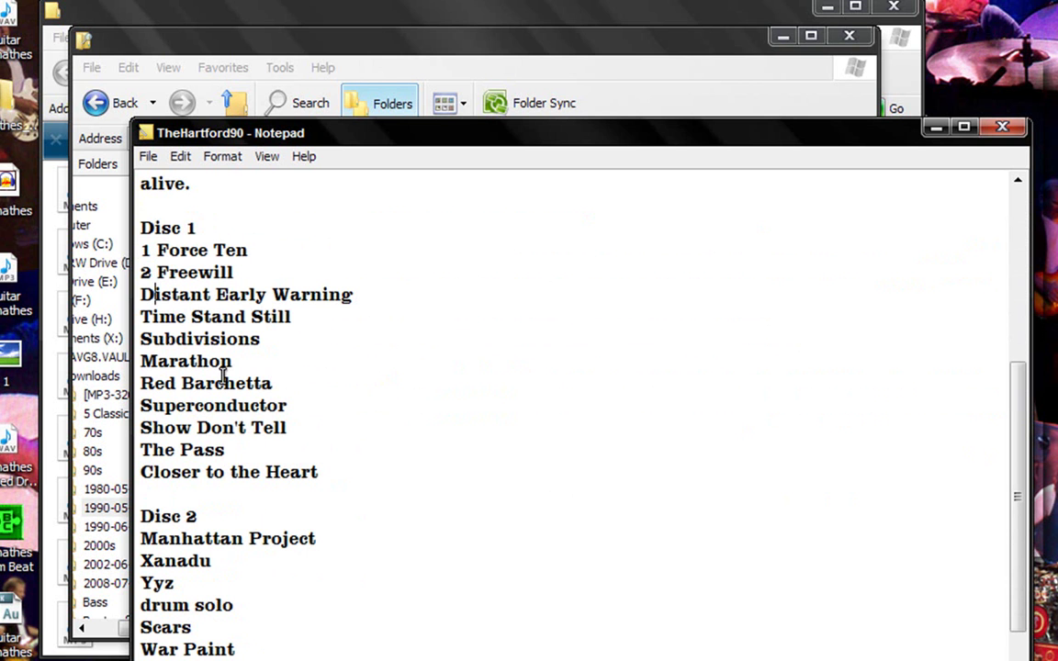
type("3")
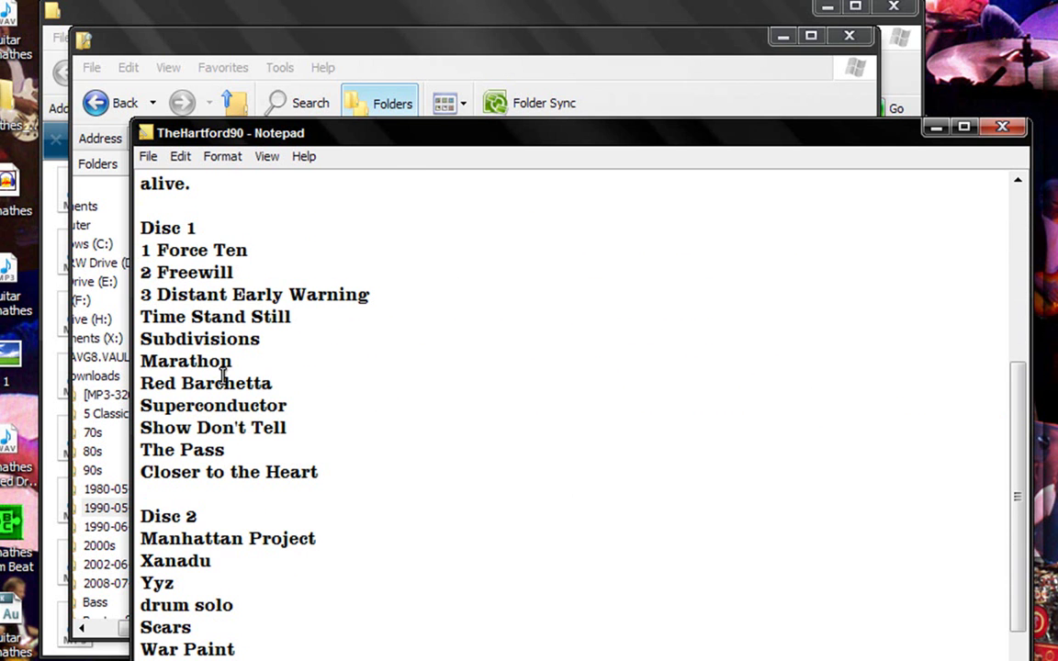
Show the desktop, bring back the TheHartford90 notes to review the numbered set list, and switch to iTunes.
key("super+d")
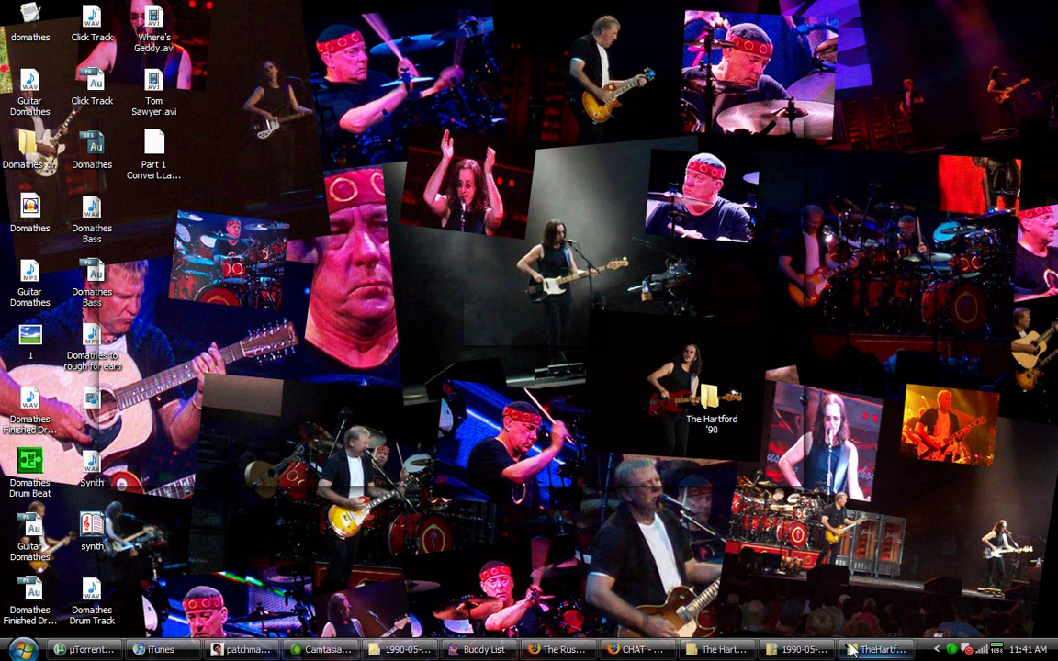
left_click(878, 649)
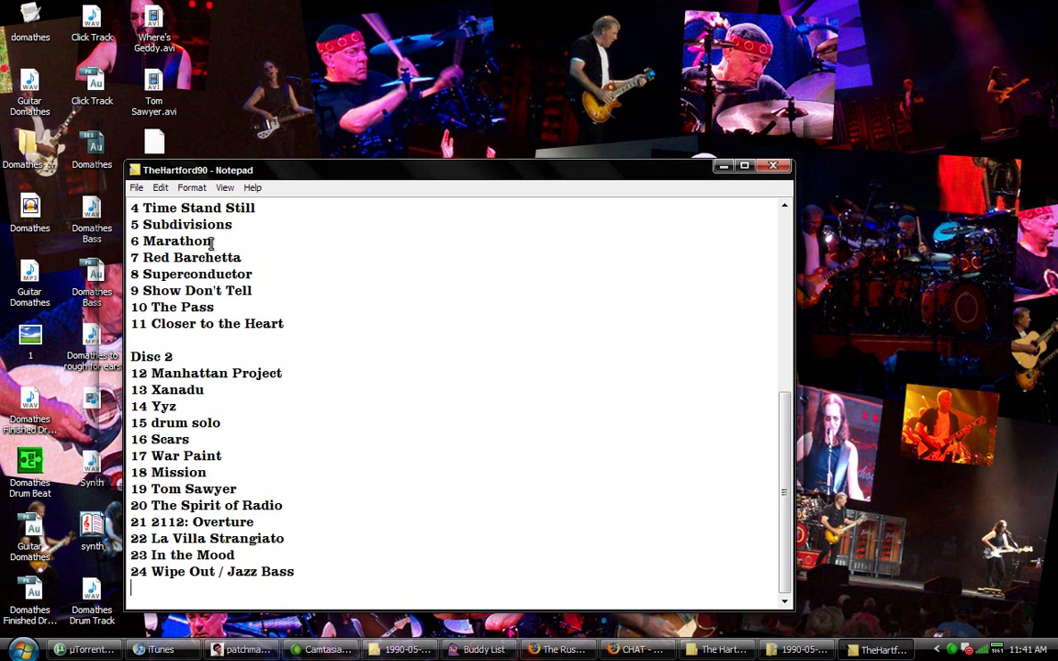
scroll(211, 242, "up", 7)
scroll(211, 242, "down", 7)
left_click(161, 650)
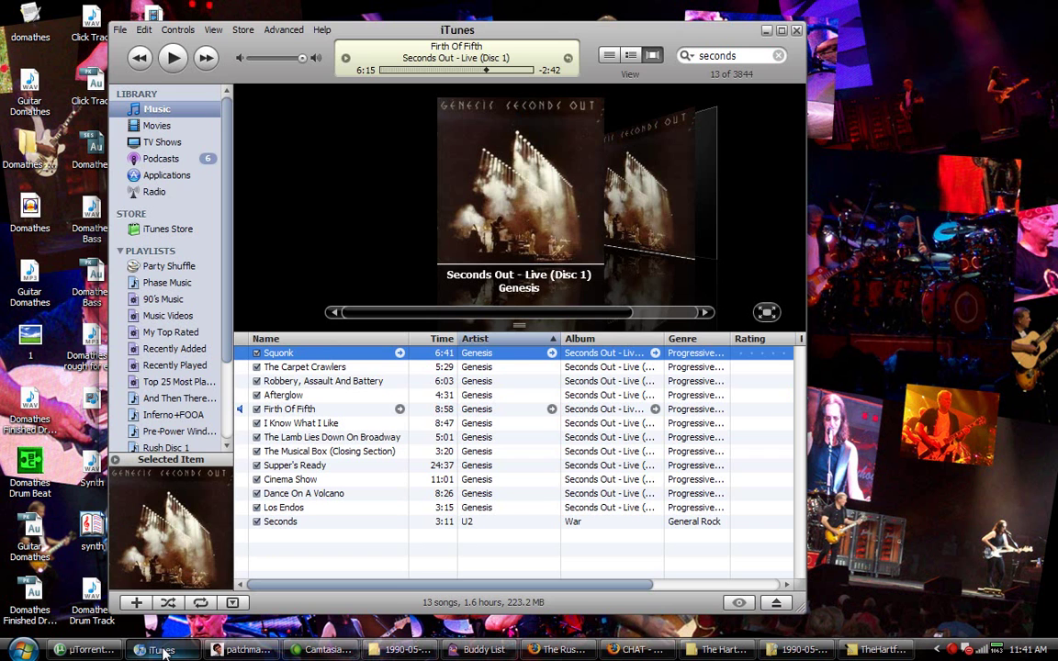
left_click(119, 30)
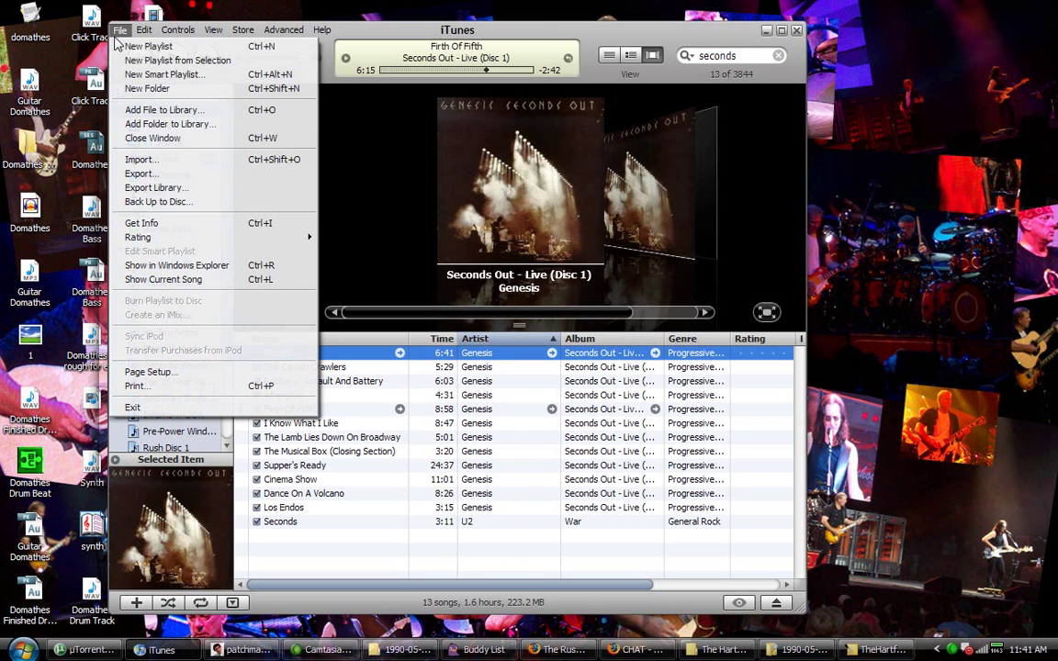
left_click(163, 125)
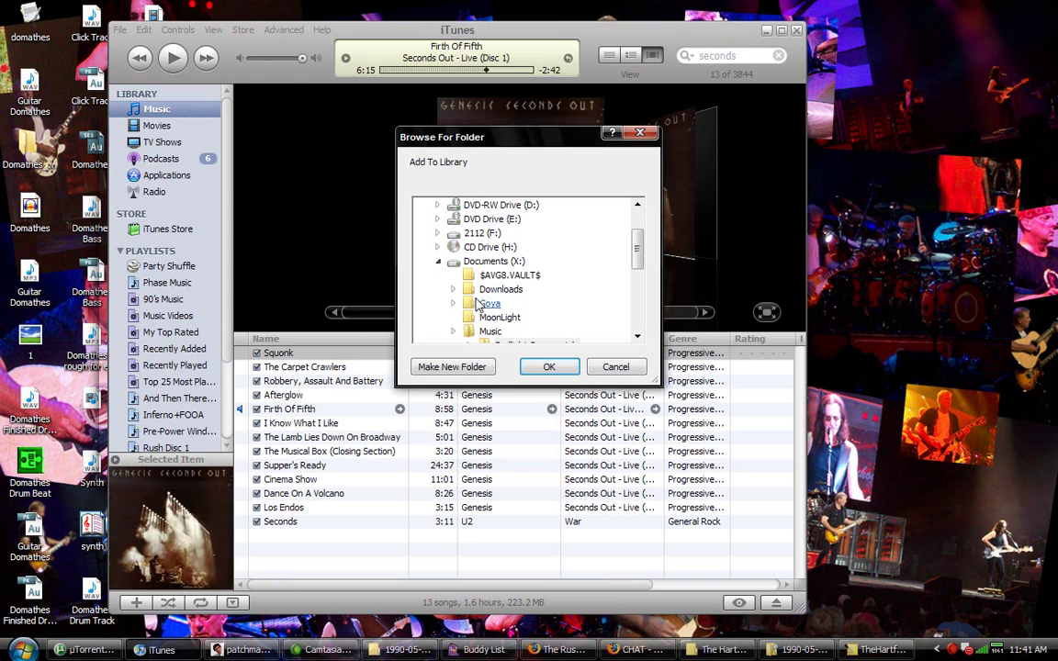
scroll(575, 234, "down", 2)
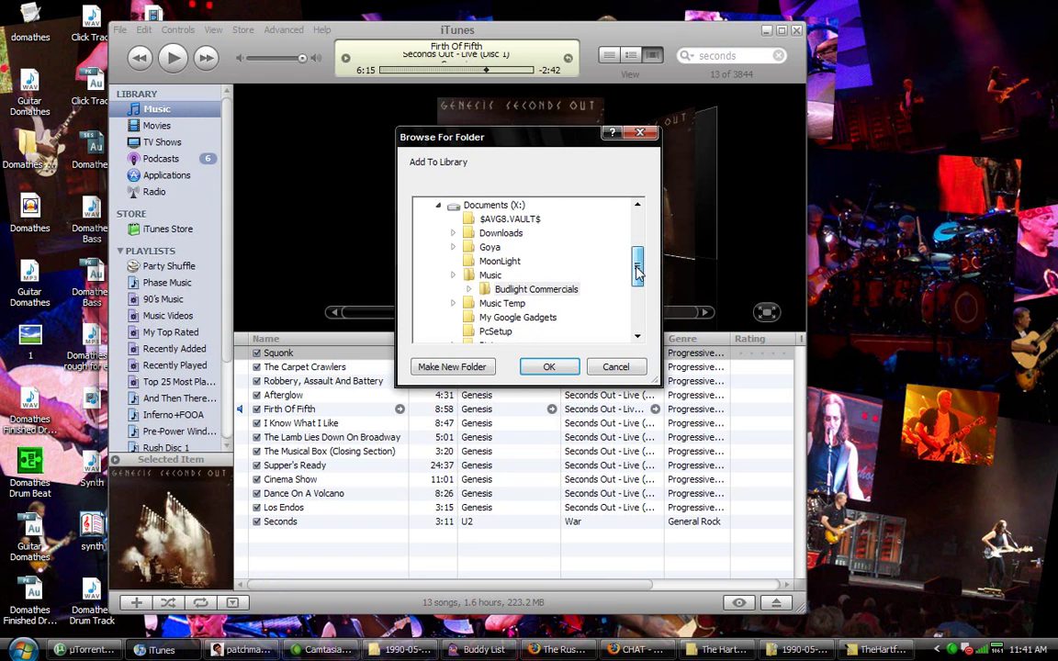
left_click(643, 136)
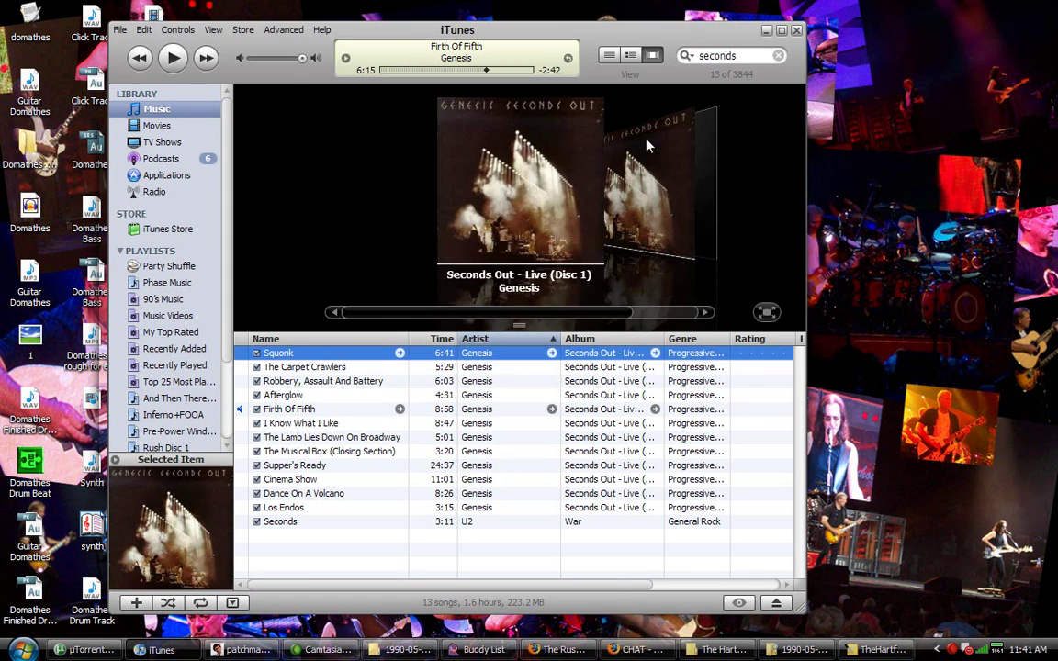
Open the Rush folder under Music on the Documents (X:) drive and copy The Hartford '90 folder from the desktop into it.
left_click(766, 30)
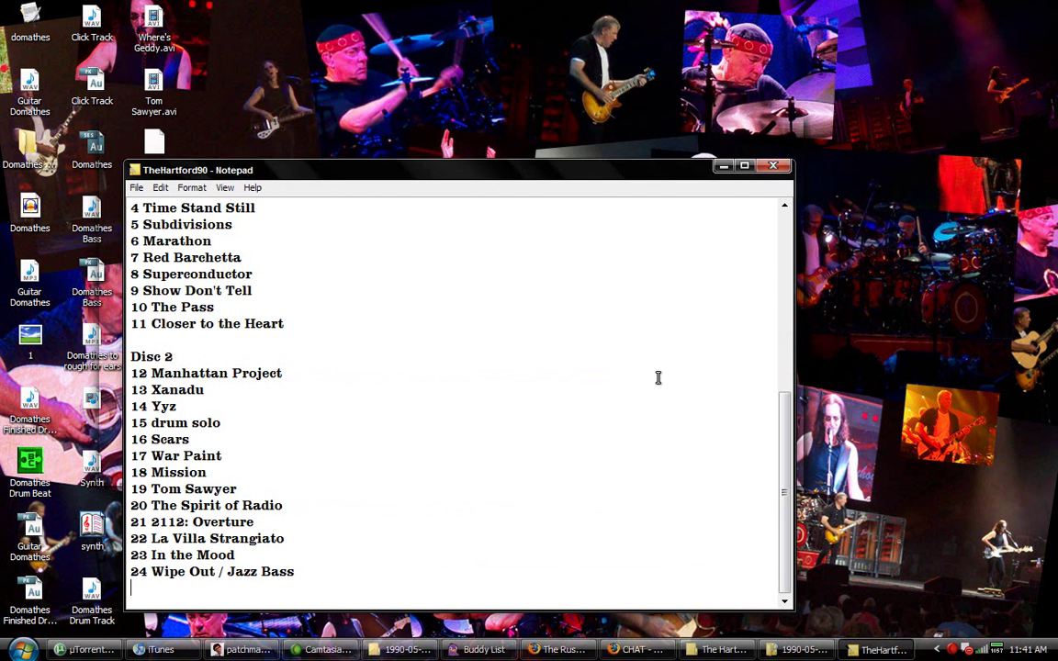
key("super")
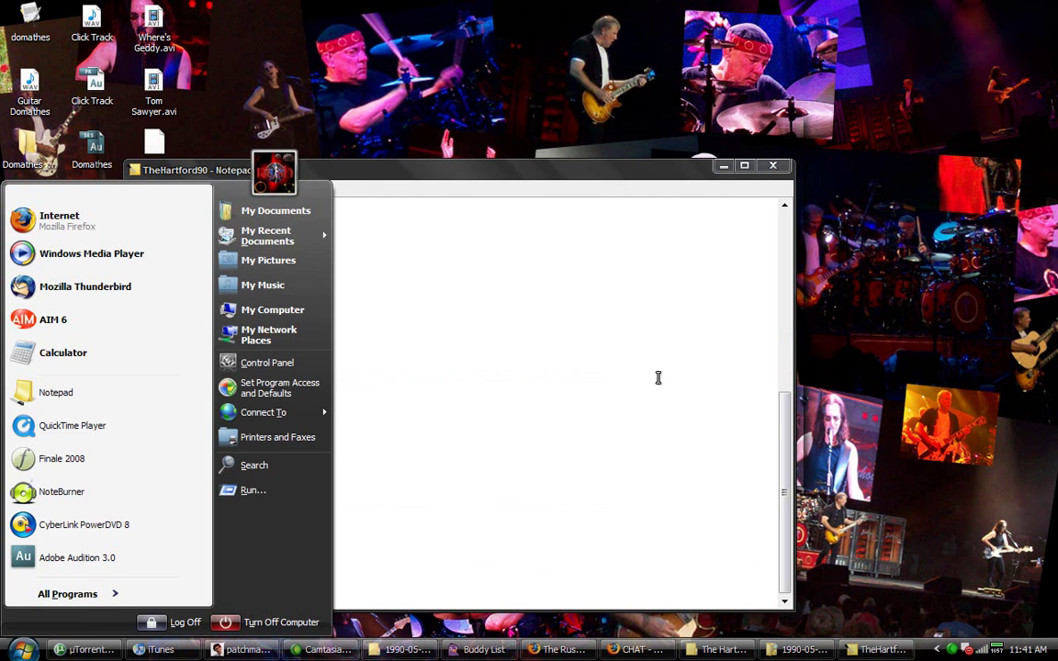
key("super+e")
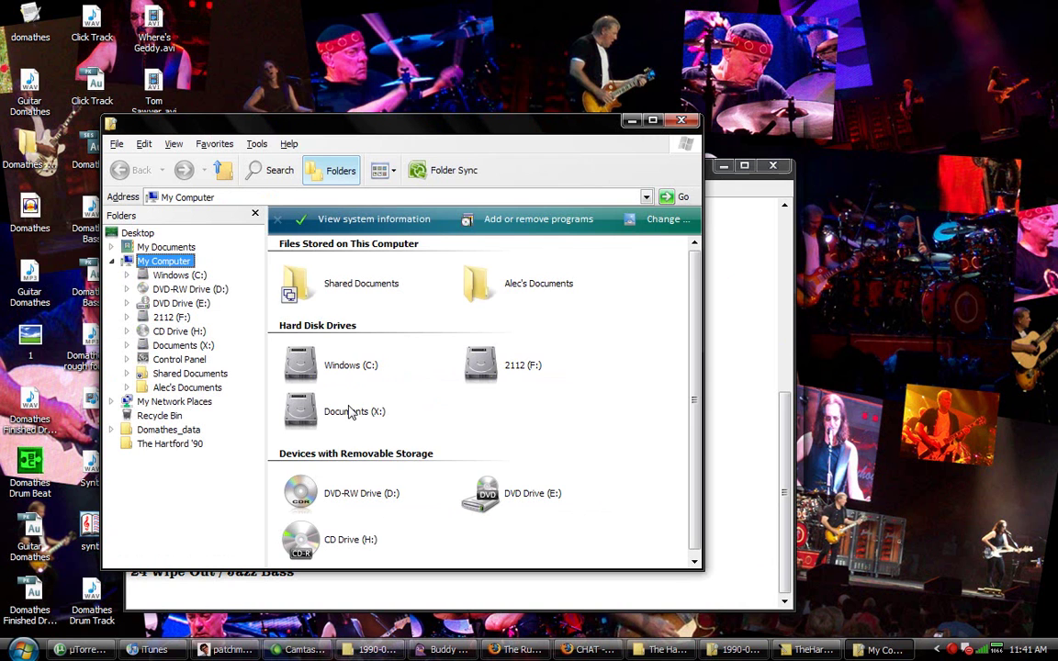
double_click(349, 412)
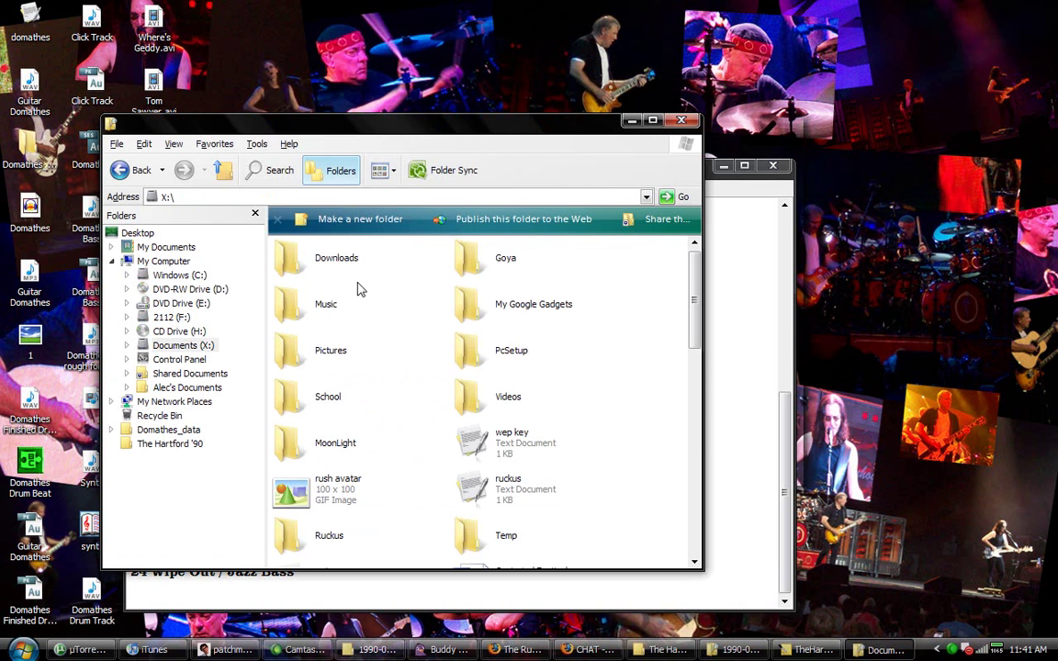
double_click(323, 306)
type("red")
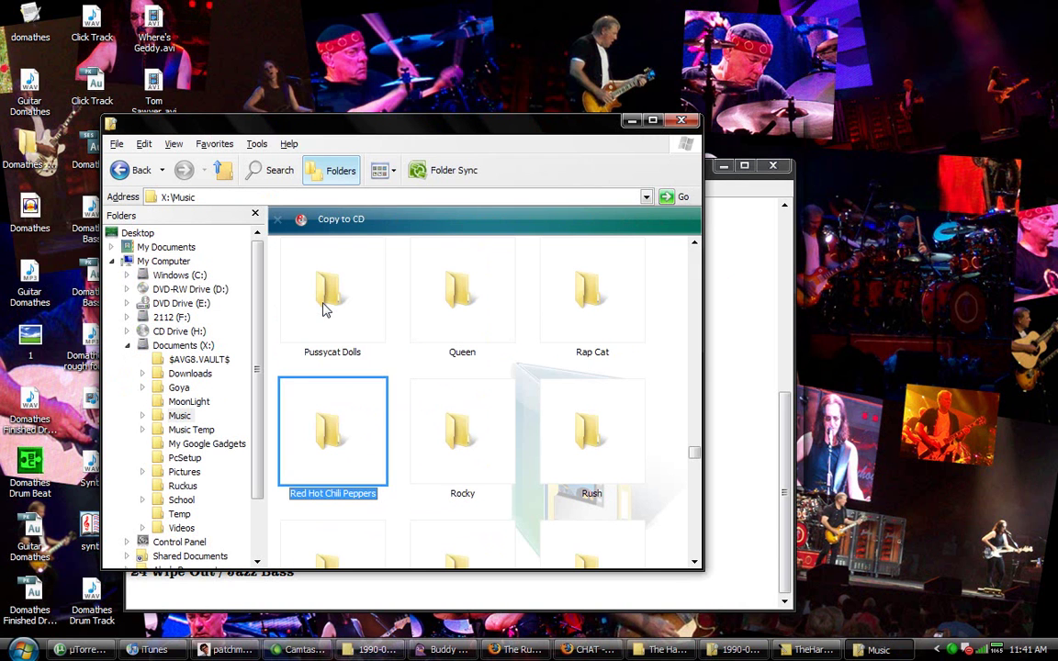
type("ru")
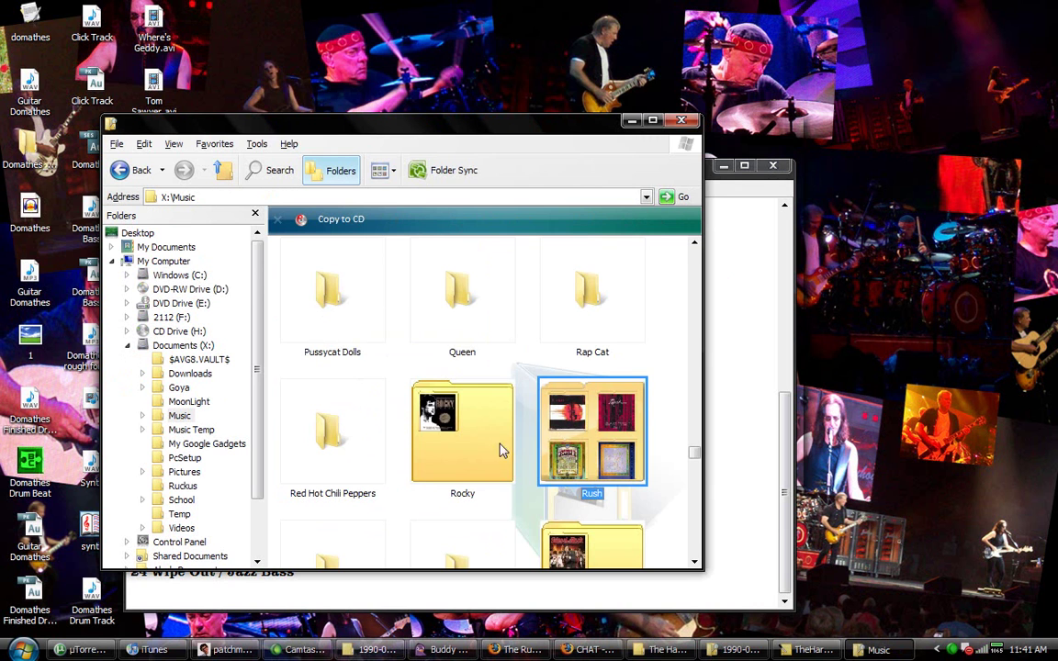
key("Return")
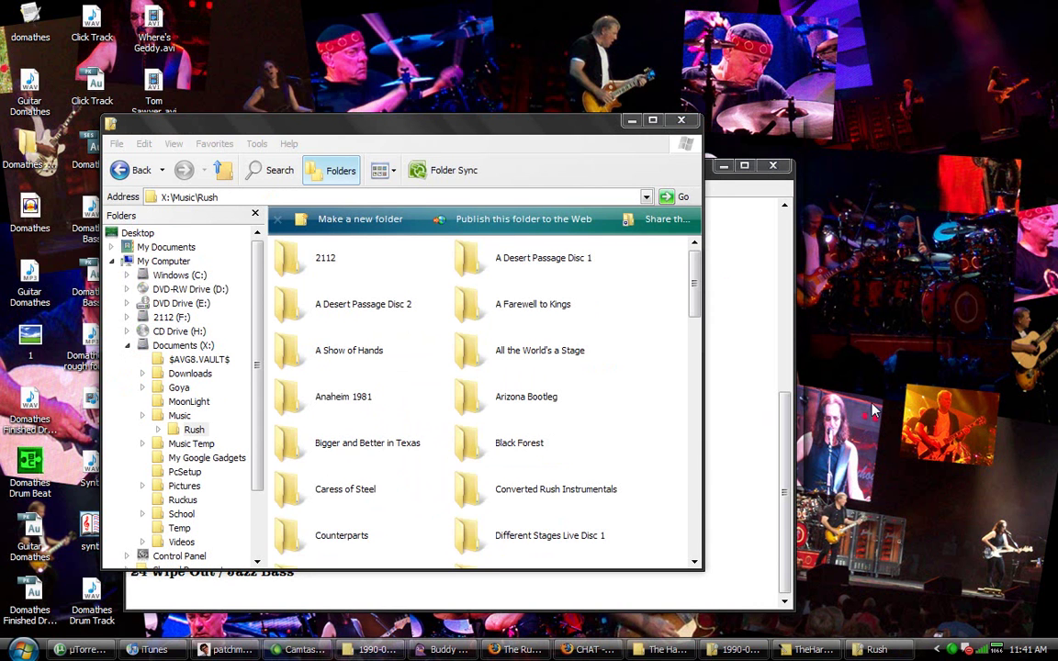
key("super+d")
left_click_drag(709, 399, 631, 429)
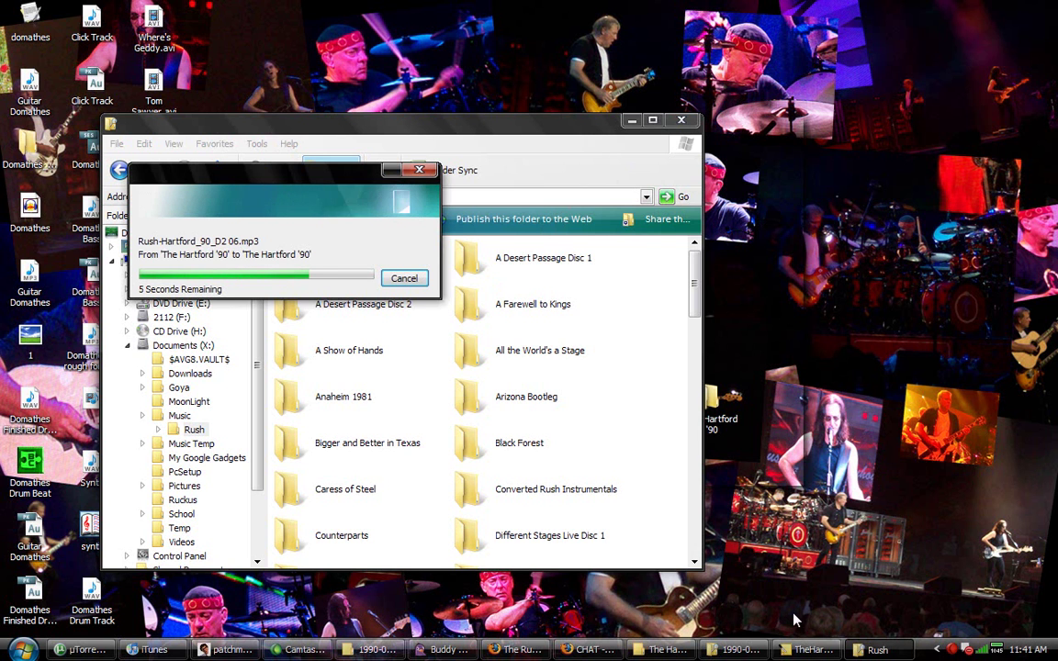
Switch to iTunes and add the folder The Hartford '90 from Music\Rush on the X: drive to the library.
left_click(152, 649)
left_click(123, 34)
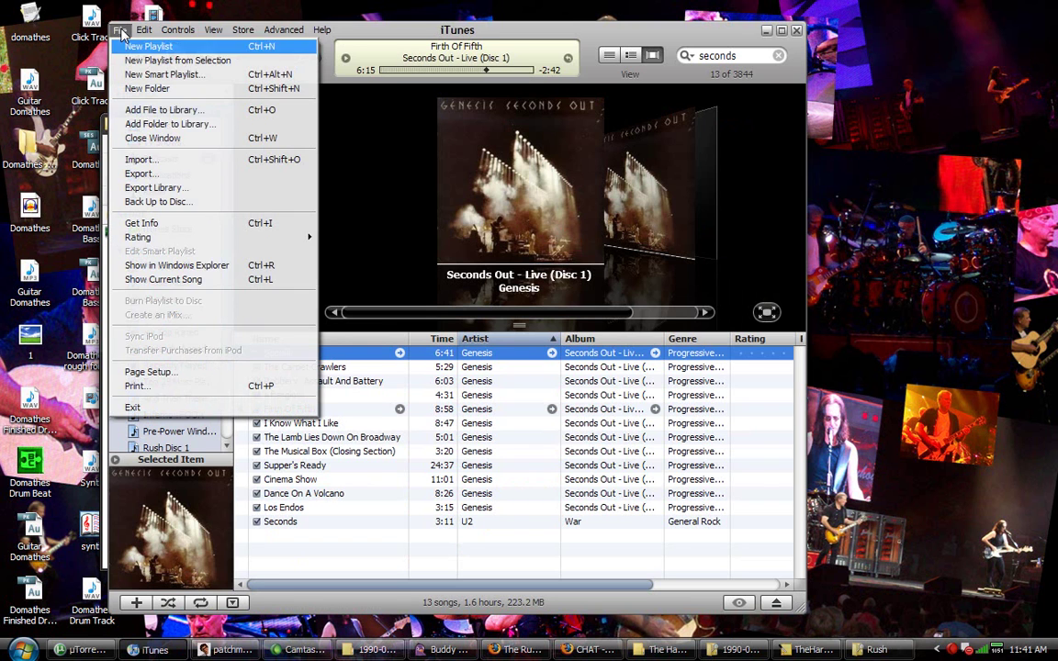
left_click(173, 125)
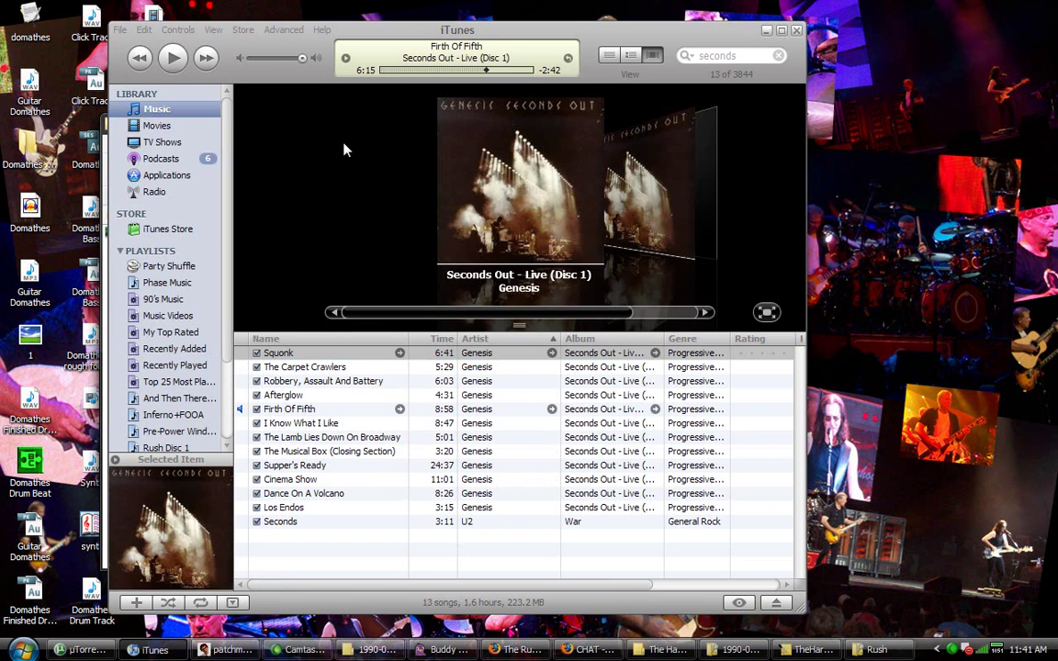
double_click(469, 331)
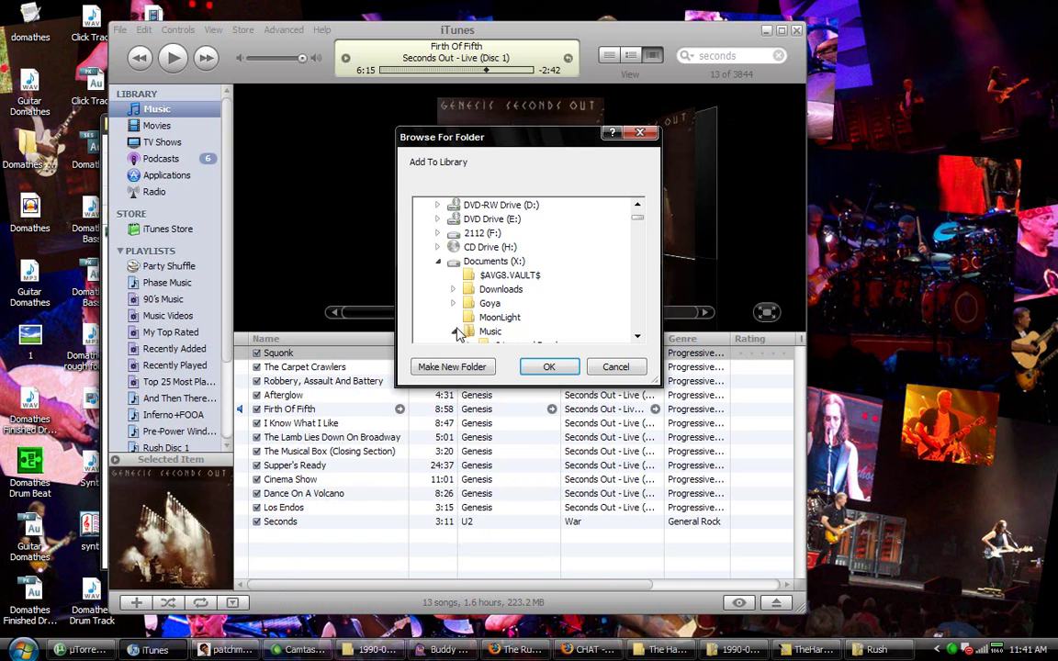
left_click_drag(642, 225, 641, 302)
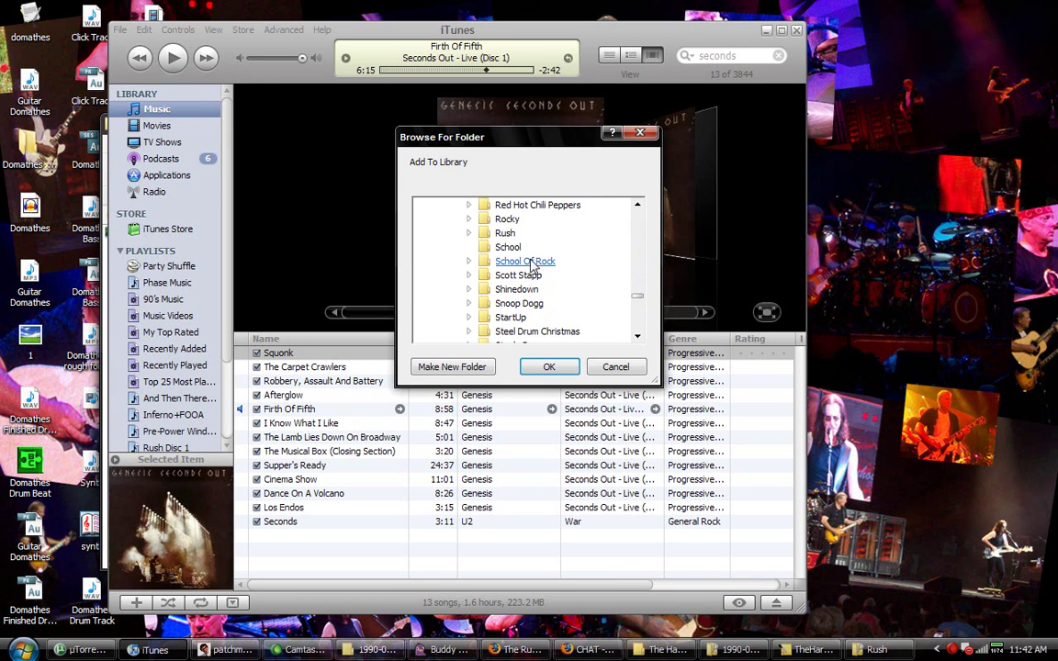
left_click(468, 232)
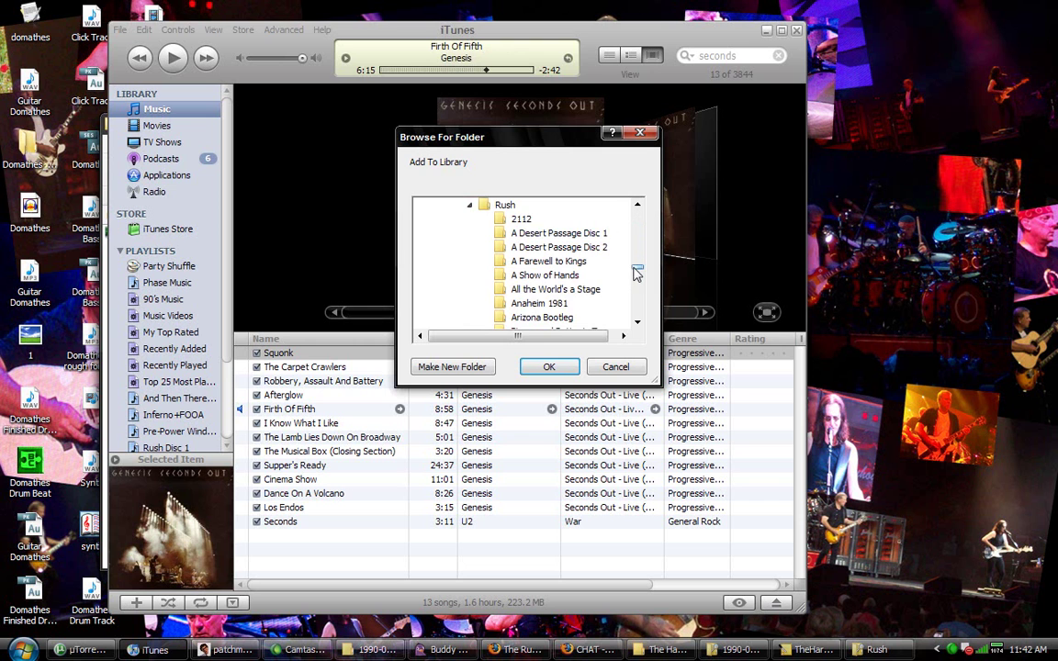
left_click_drag(642, 268, 636, 295)
scroll(635, 287, "up", 3)
left_click(565, 276)
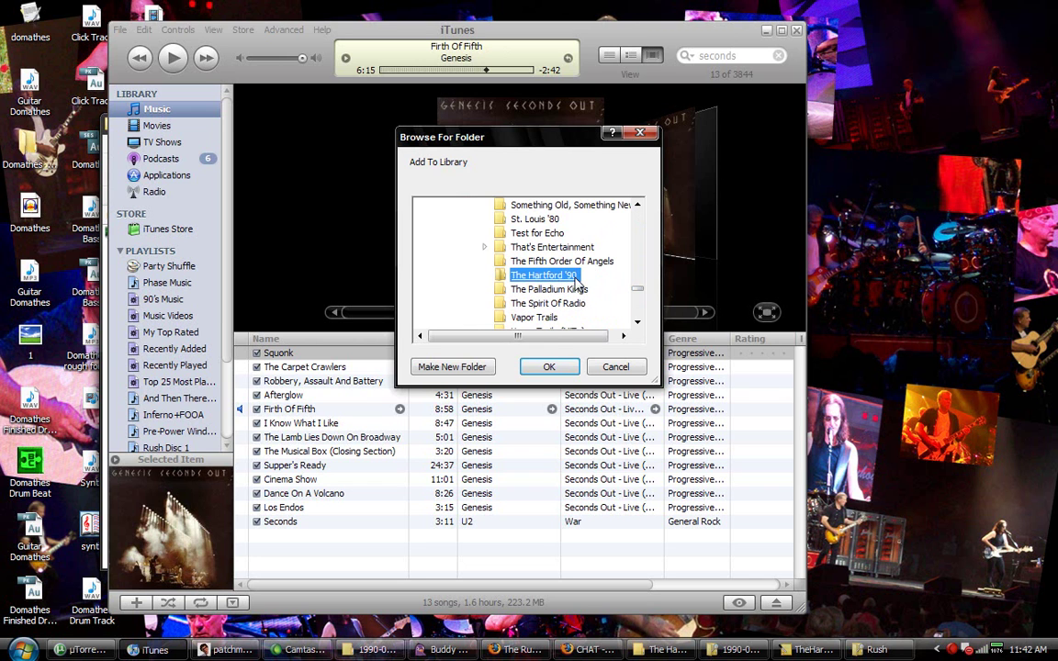
left_click(557, 368)
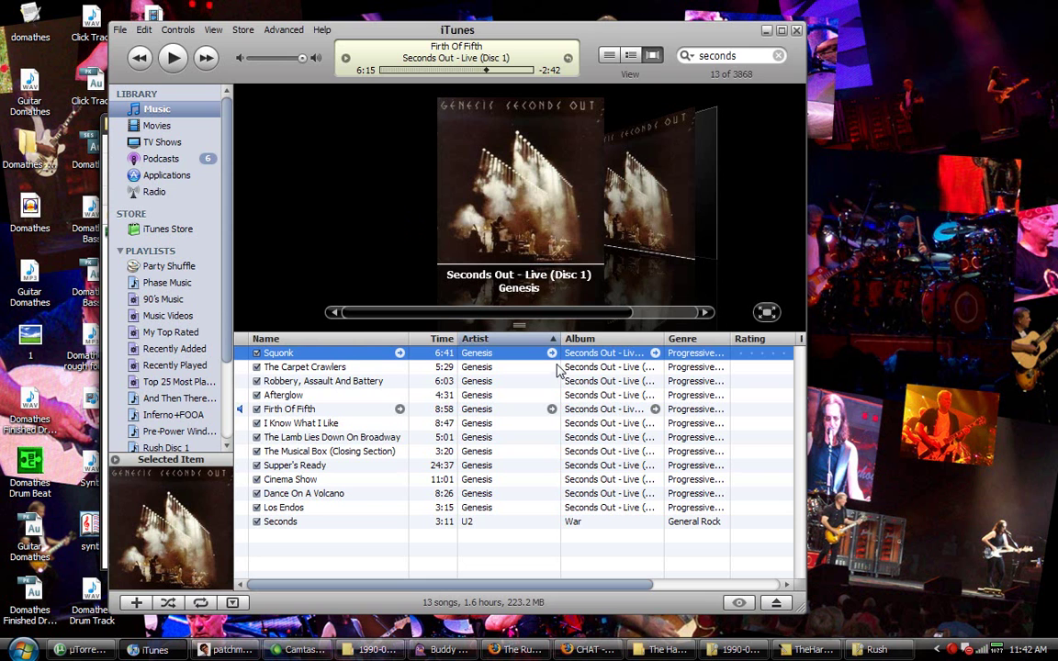
Replace the current library search with "the hart" to list the concert's tracks.
left_click(778, 57)
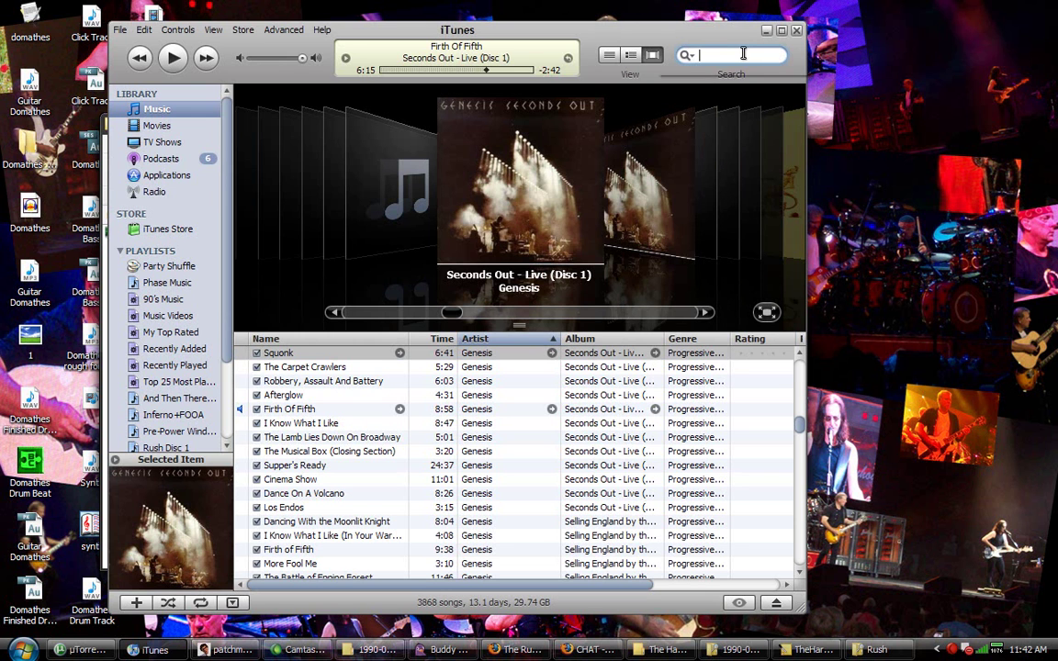
type("t")
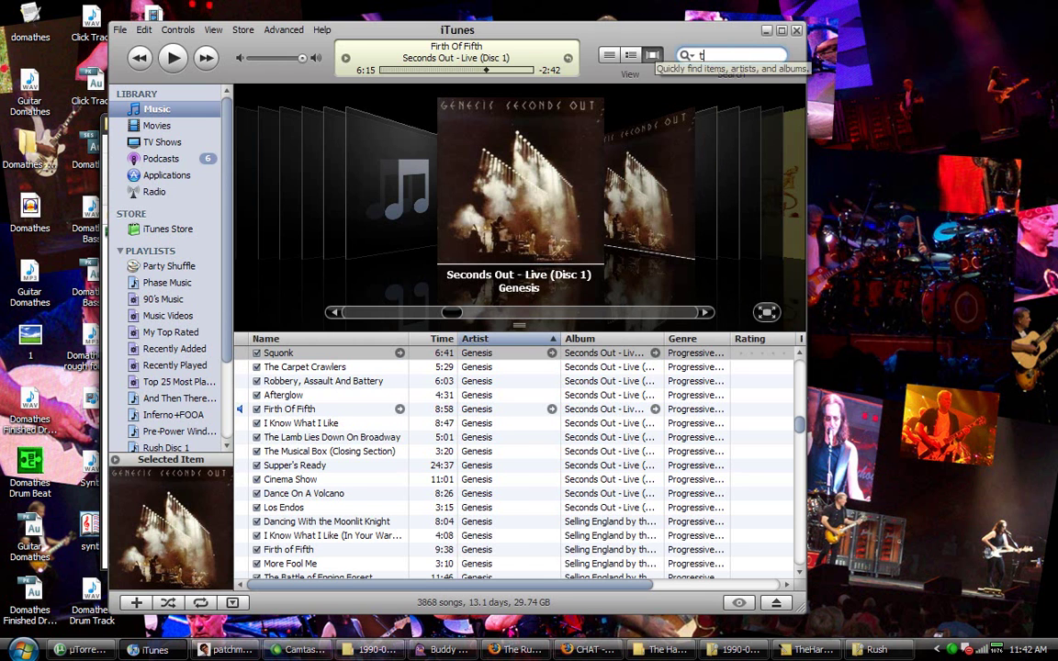
type("he hart")
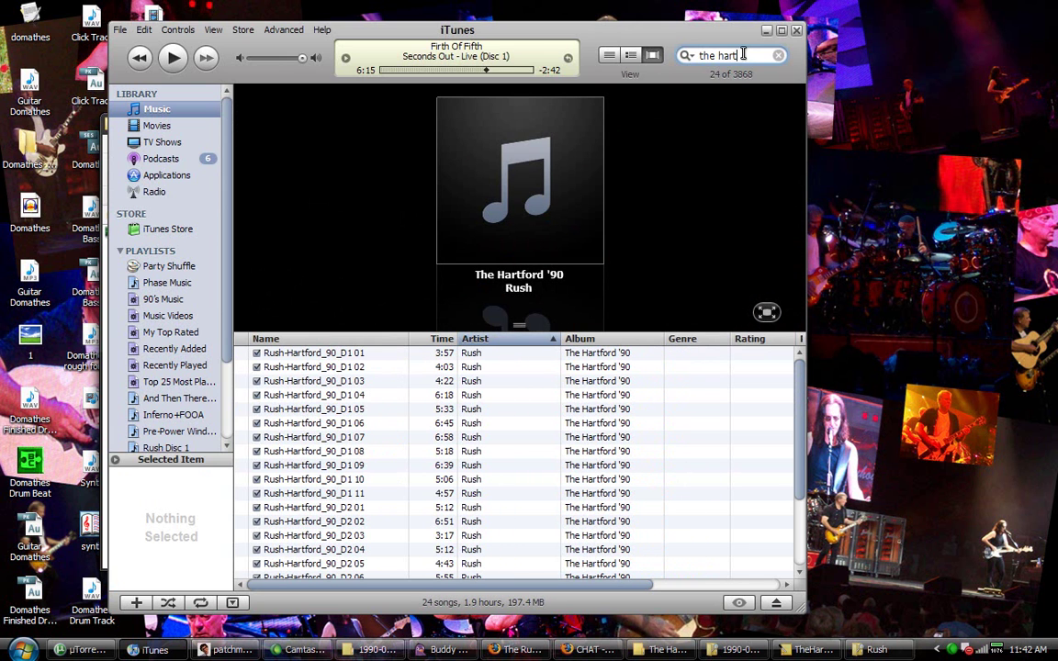
Open the editable song details of the track Rush-Hartford_90_D1 01 and select its name.
right_click(343, 356)
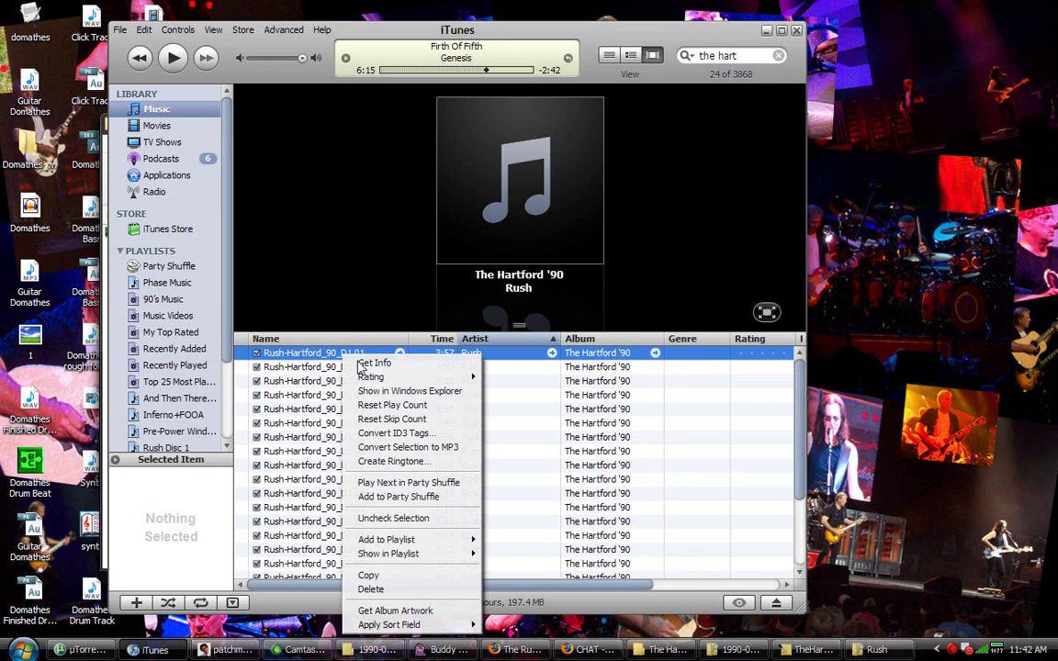
left_click(364, 363)
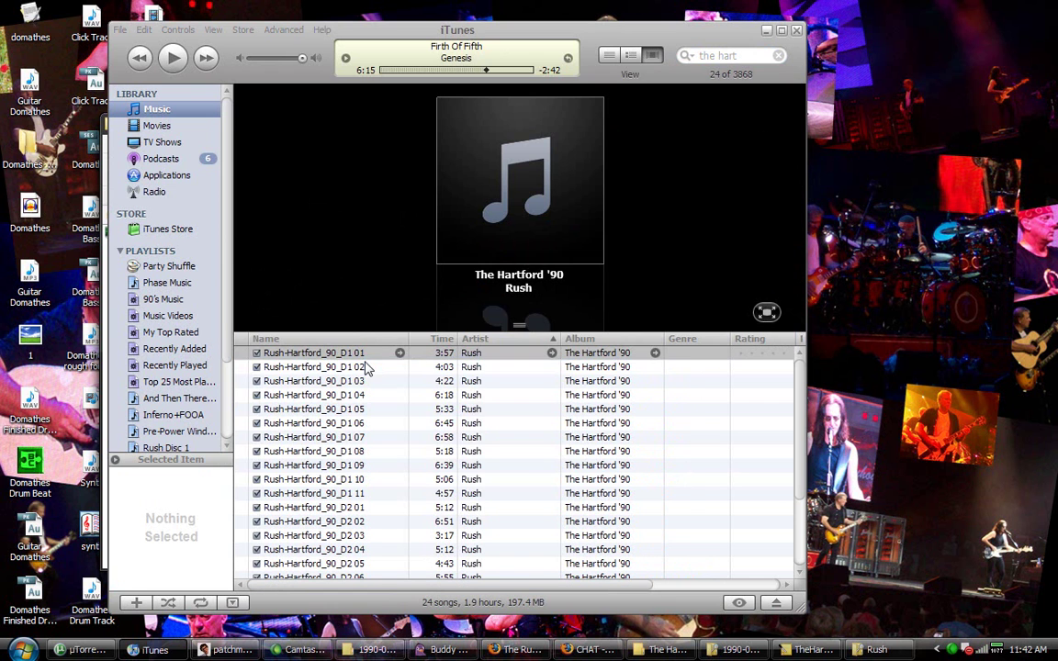
left_click(319, 140)
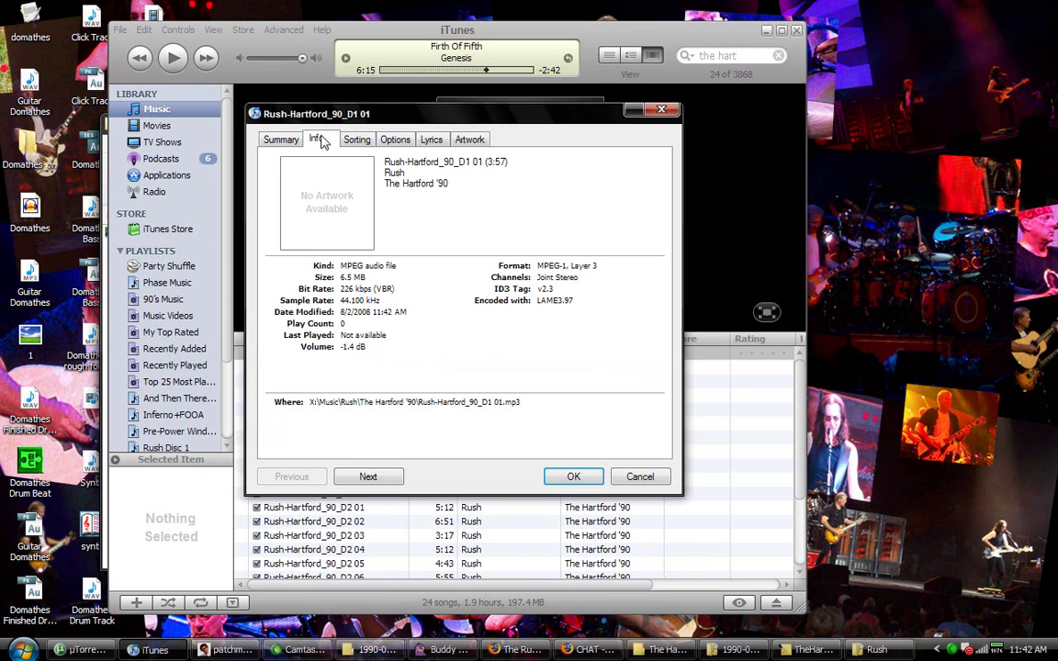
left_click_drag(410, 172, 147, 167)
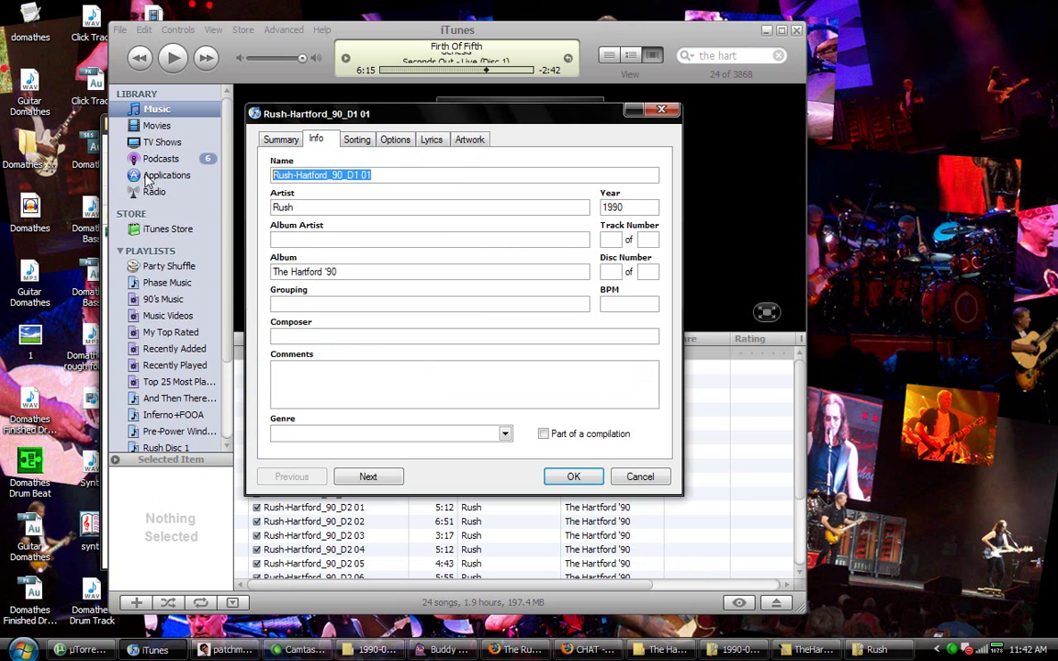
Bring up the TheHartford90 notes, move and enlarge them so both discs' set lists show beside iTunes, and return to the song details.
left_click(877, 650)
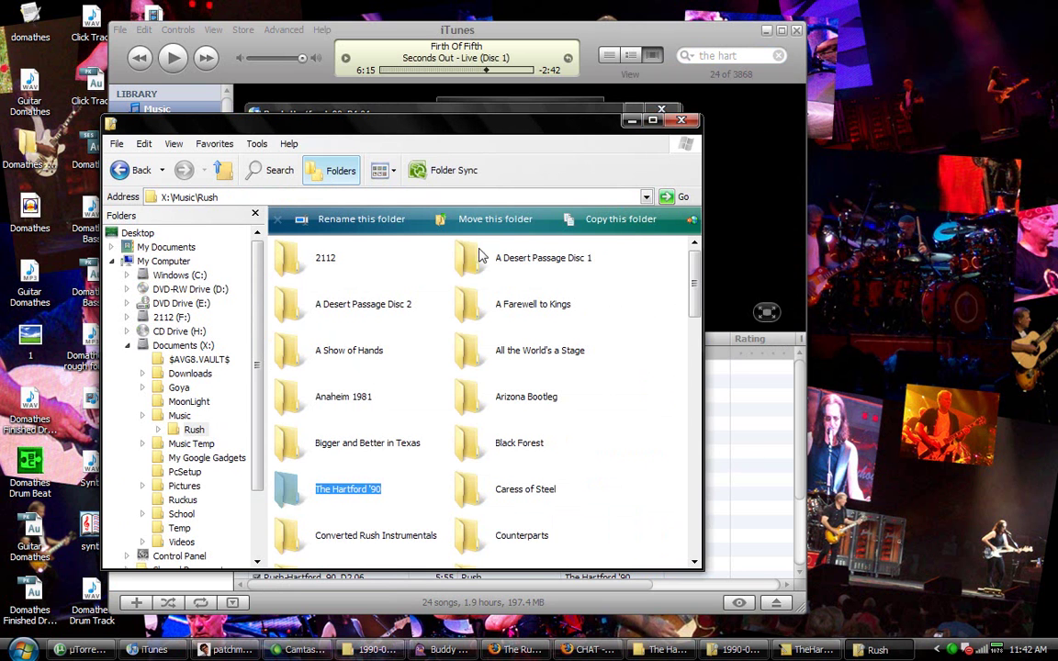
left_click(810, 650)
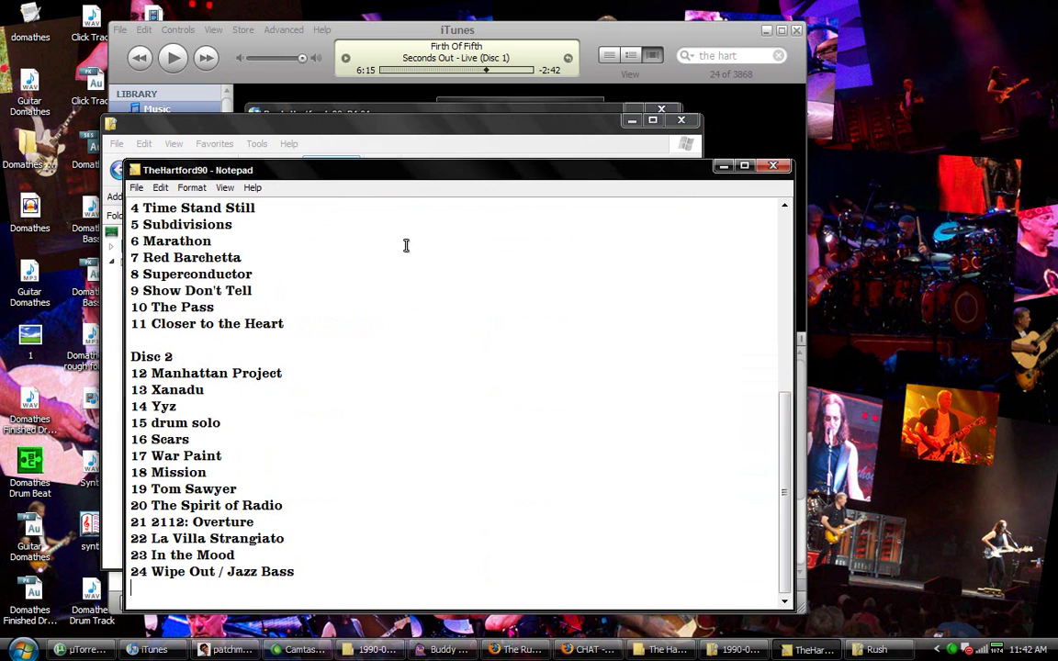
left_click_drag(423, 184, 306, 50)
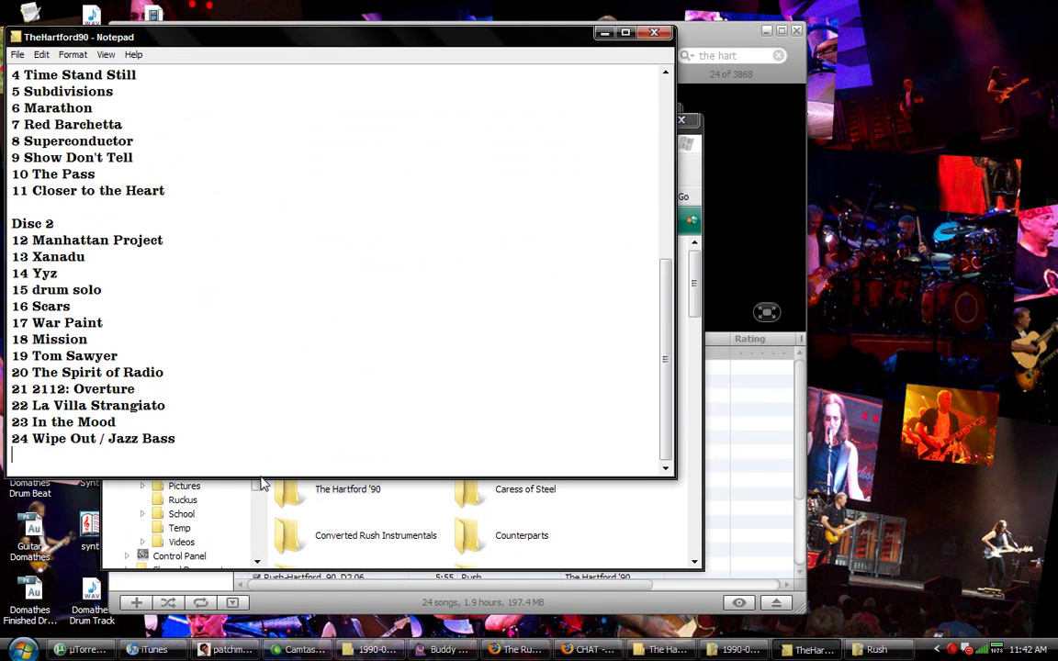
left_click_drag(261, 478, 262, 550)
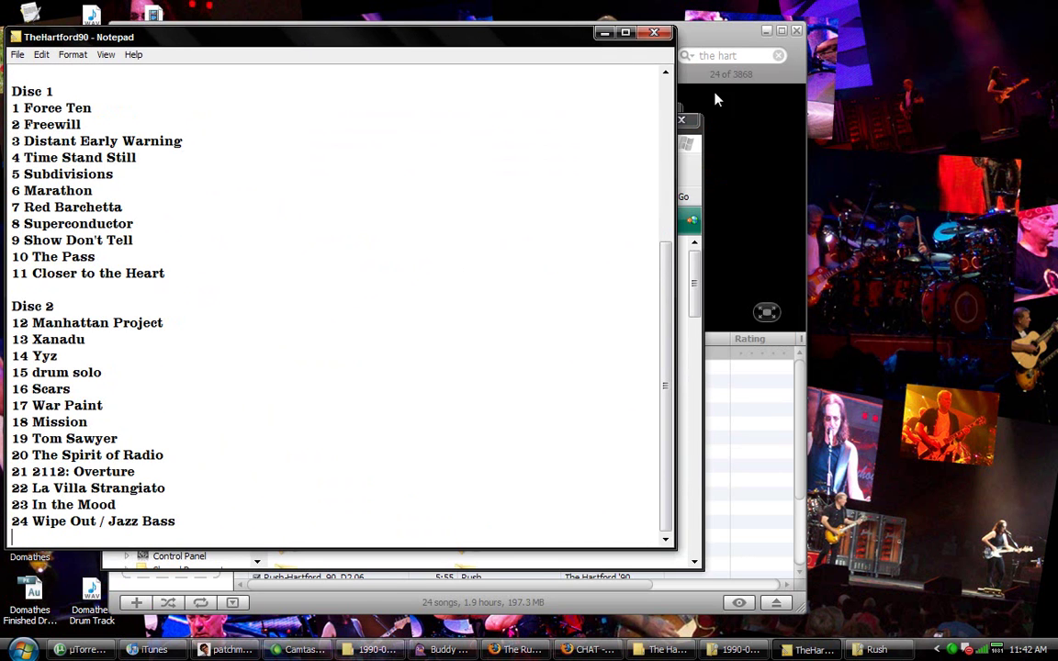
left_click(728, 48)
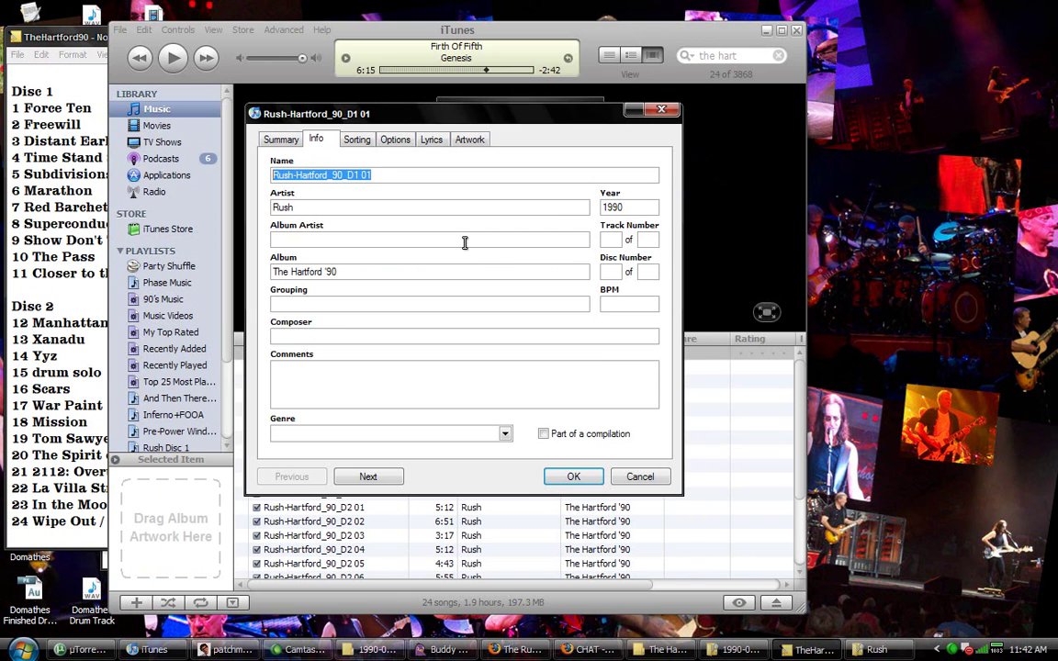
Rename the track Rush-Hartford_90_D1 01 as Force Ten and save its song details.
type("Force")
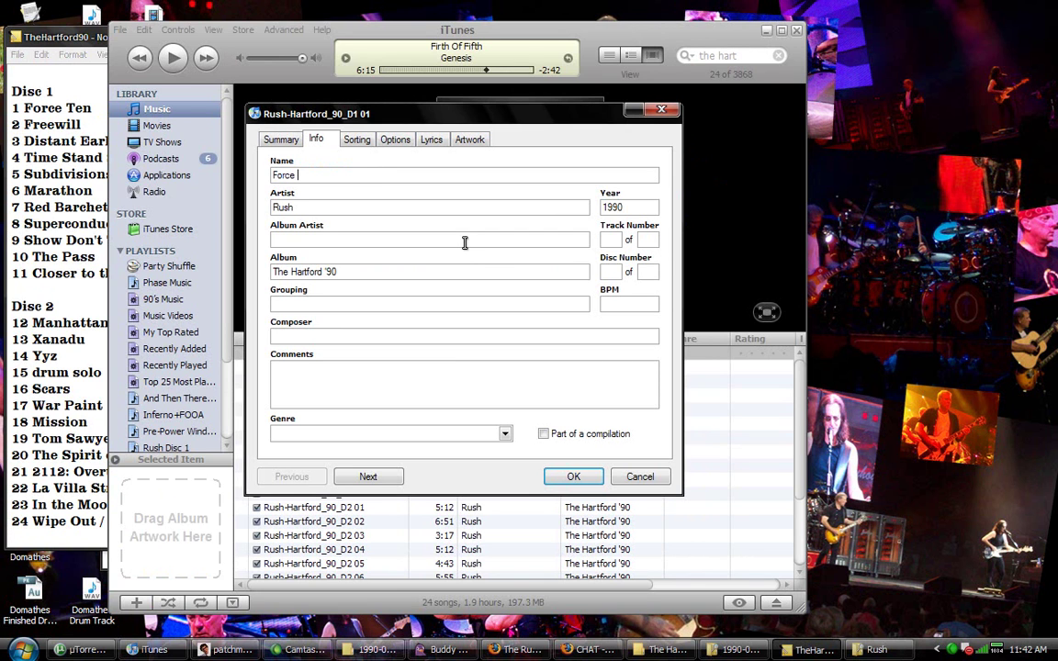
key("Tab")
key("Tab")
key("Tab")
key("Tab")
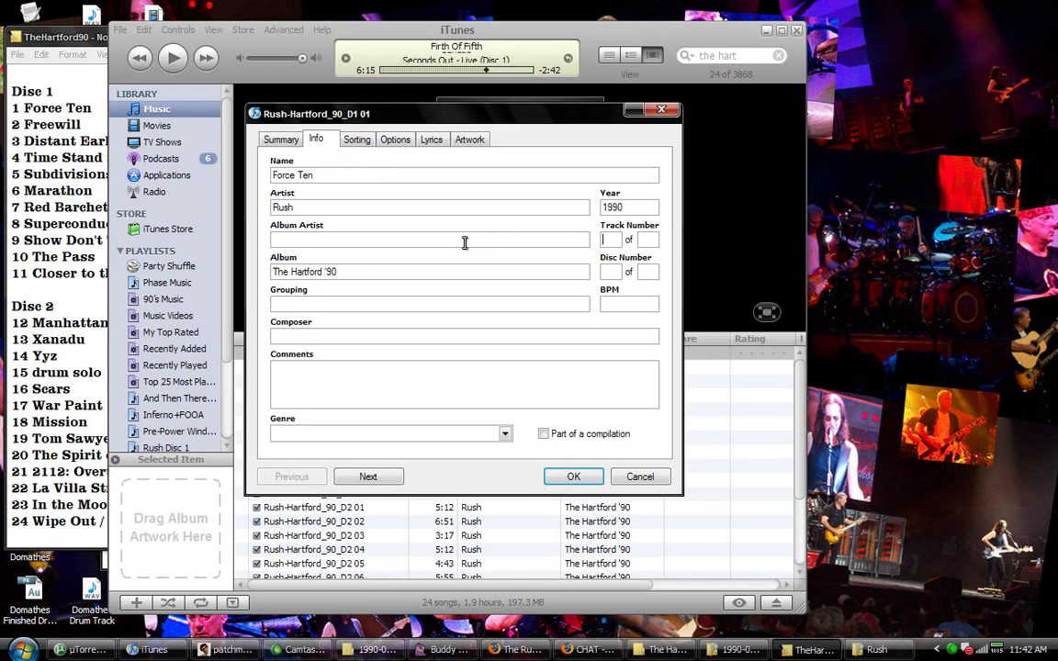
key("Return")
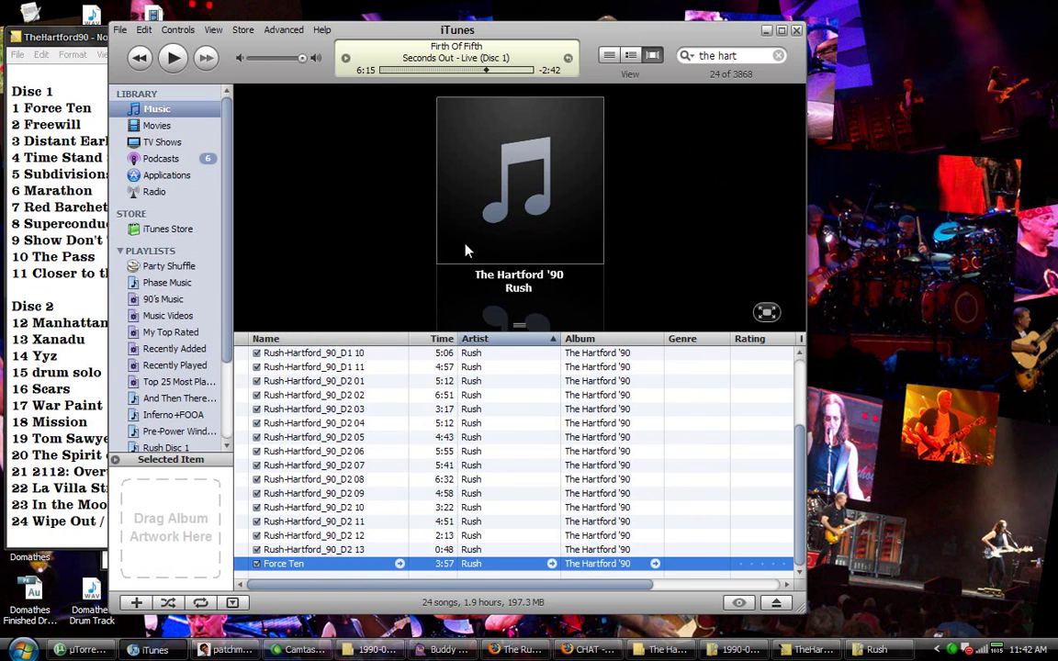
scroll(307, 467, "up", 3)
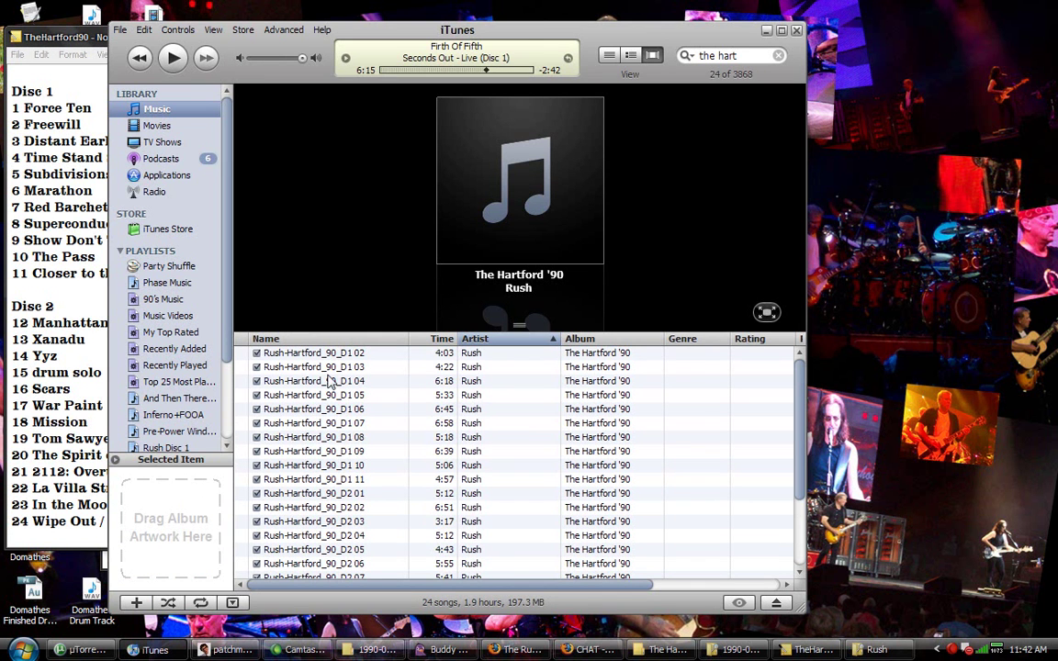